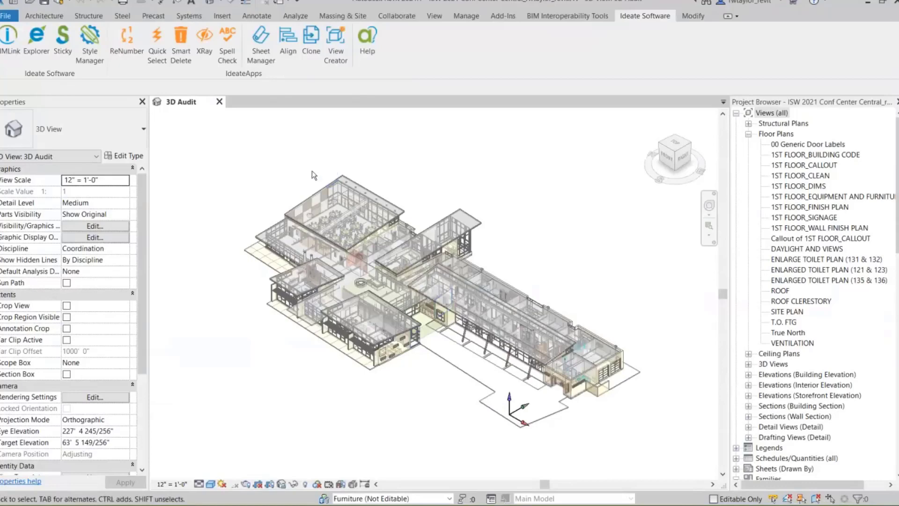
scroll(361, 244, "up", 1)
middle_click_drag(362, 243, 333, 237)
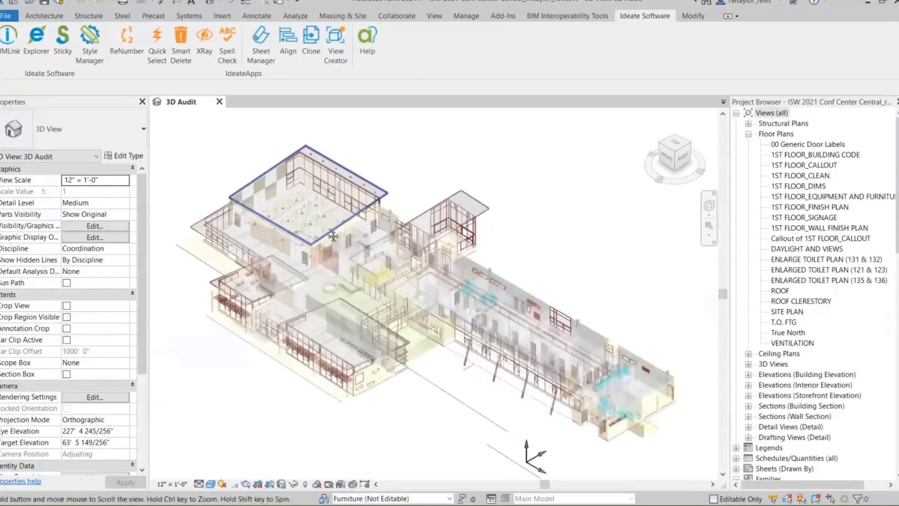
left_click(64, 32)
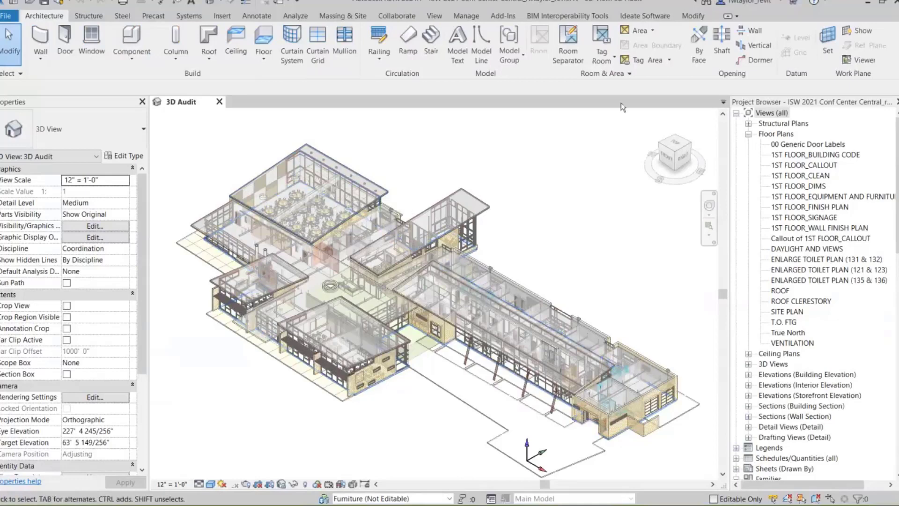
Step: Open Ideate Explorer, enlarge its window and list the entire project's elements sorted by category
left_click(635, 17)
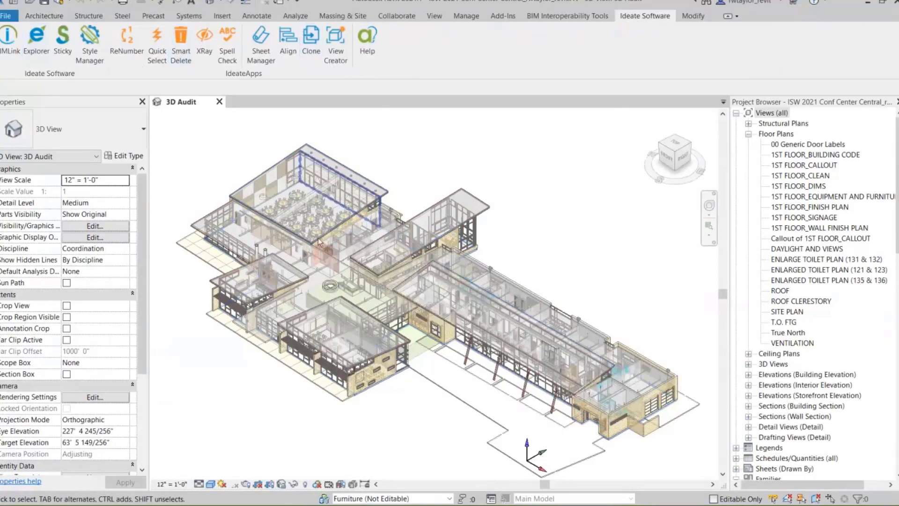
left_click(37, 43)
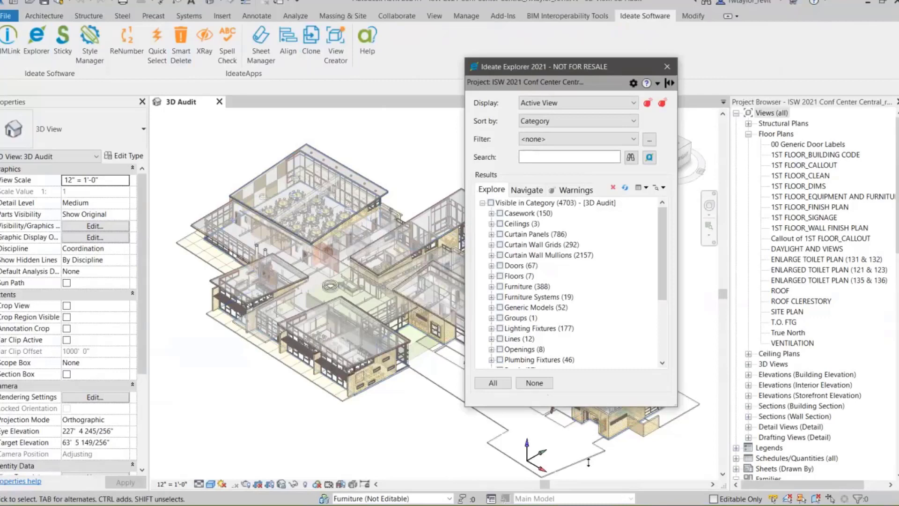
left_click_drag(587, 480, 587, 479)
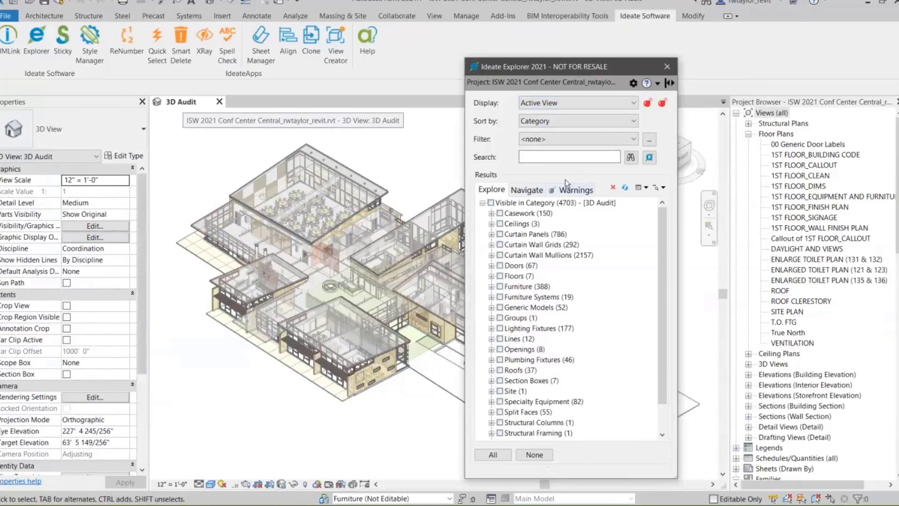
left_click(570, 103)
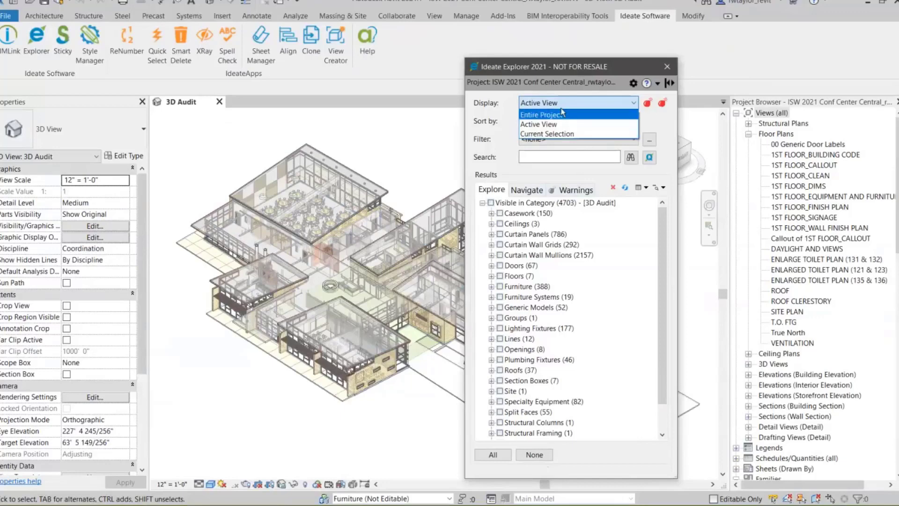
left_click(543, 114)
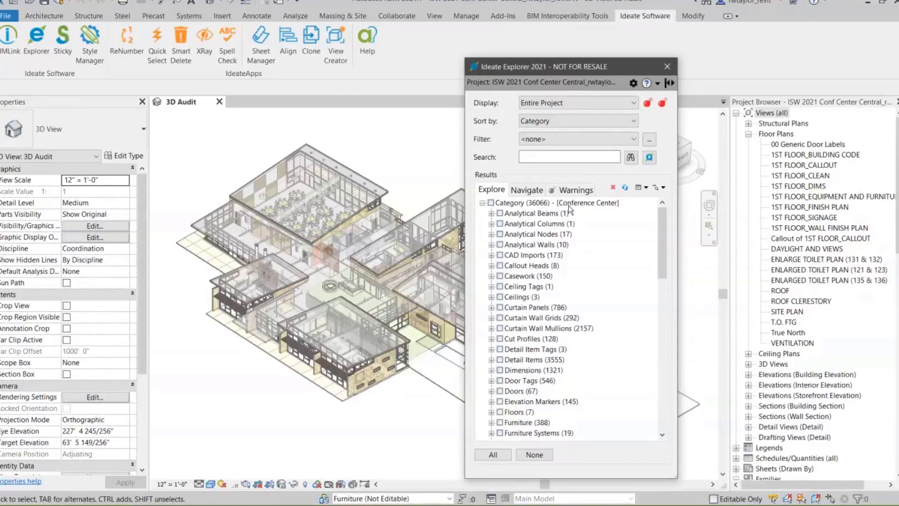
left_click(563, 121)
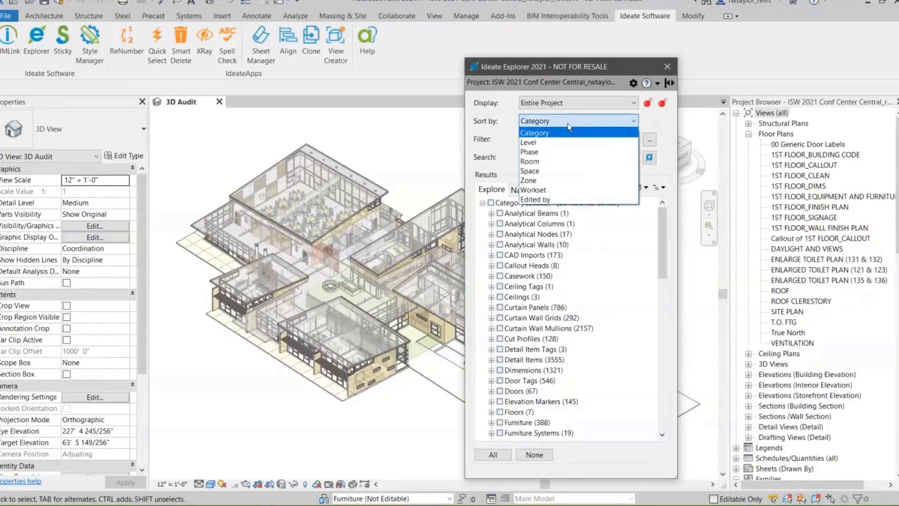
left_click(568, 133)
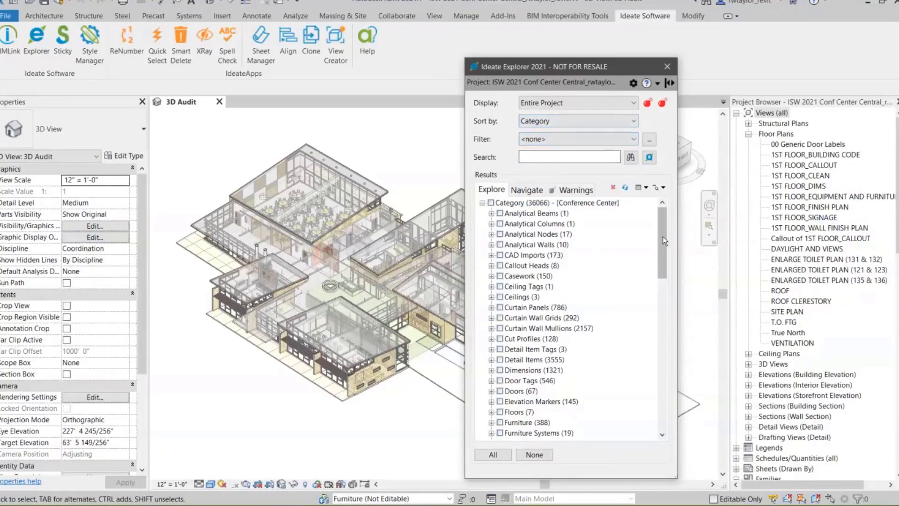
Step: Expand the view-specific DWG files under CAD Imports and show the first A8-1 DOOR DETAILS.dwg instance in its view
left_click_drag(662, 236, 621, 242)
left_click(492, 255)
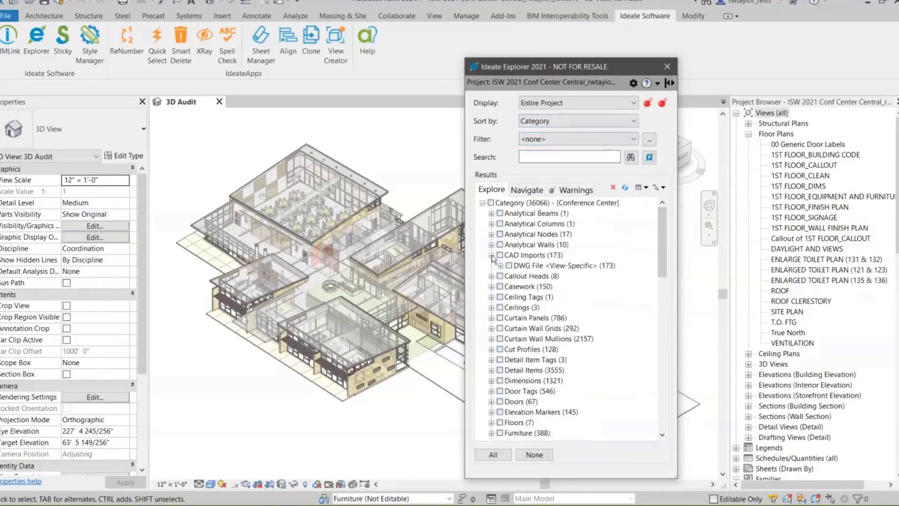
left_click(500, 266)
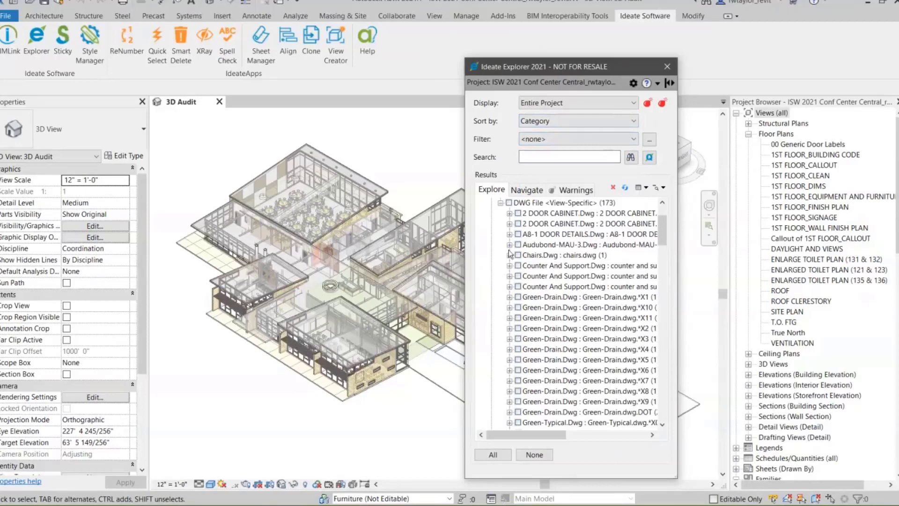
left_click(509, 234)
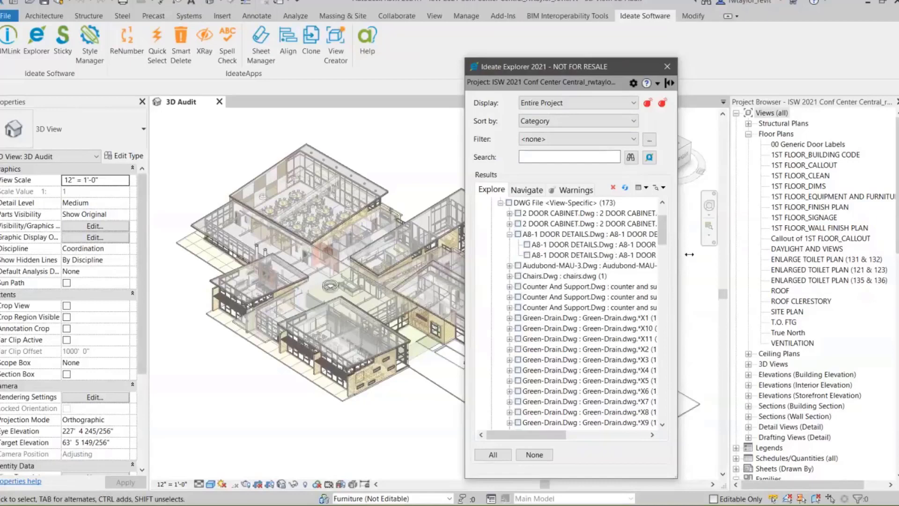
left_click_drag(763, 260, 760, 260)
left_click(647, 245)
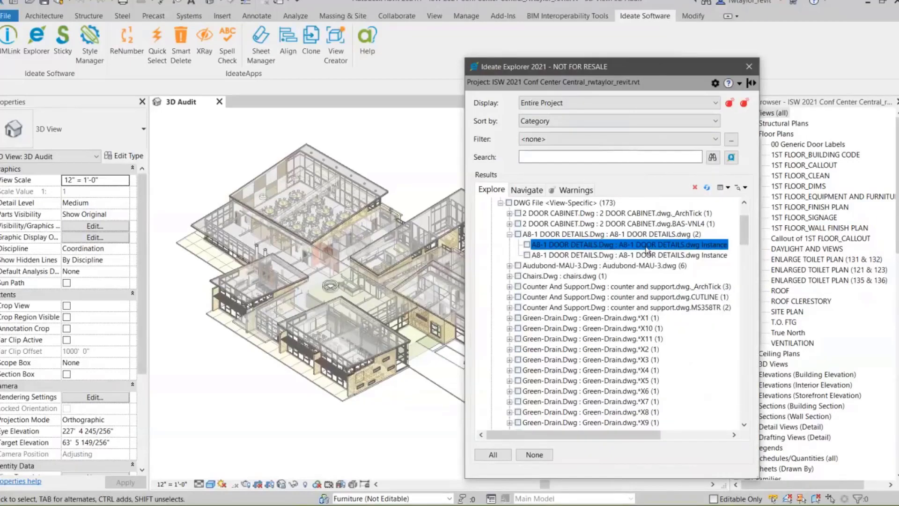
double_click(647, 244)
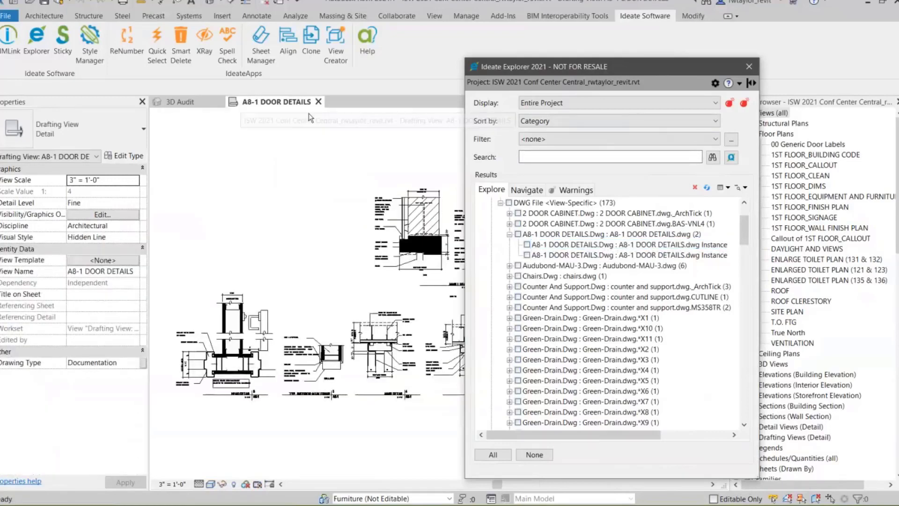
Step: Locate the second A8-1 DOOR DETAILS.dwg instance in the model, temporarily showing hidden elements
left_click(560, 255)
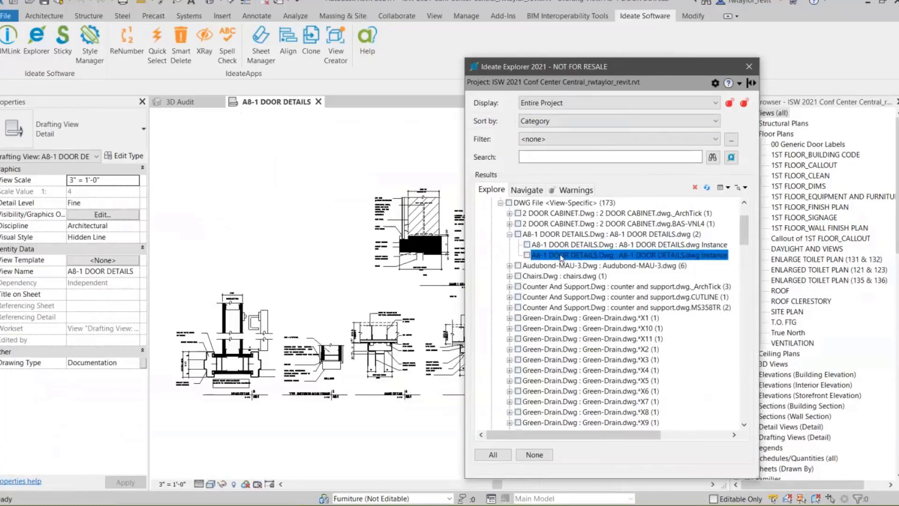
double_click(561, 255)
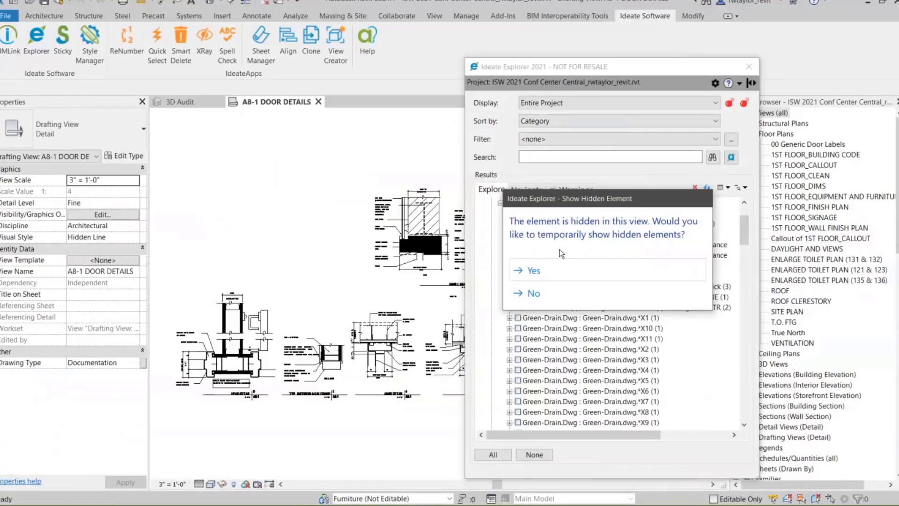
left_click(543, 277)
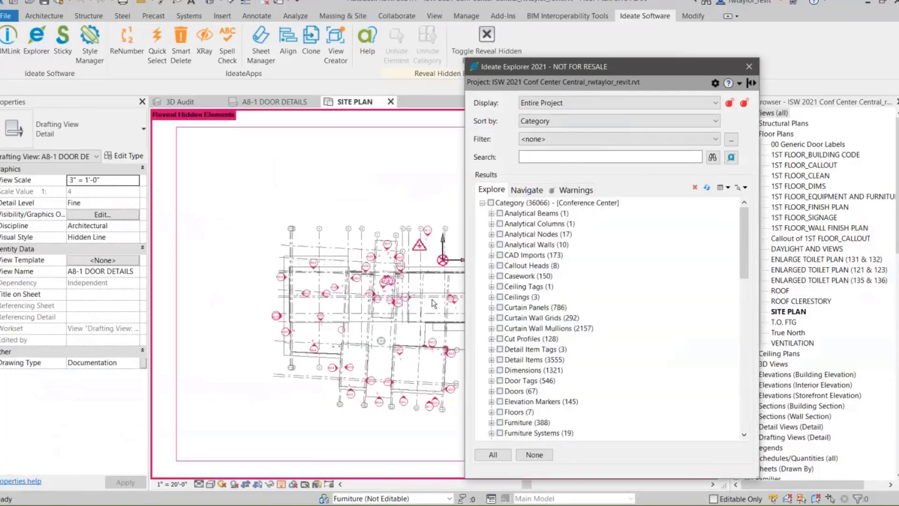
Step: Select the hidden A8-1 DOOR DETAILS.dwg import in the site plan and delete it through Ideate Explorer
scroll(417, 314, "down", 5)
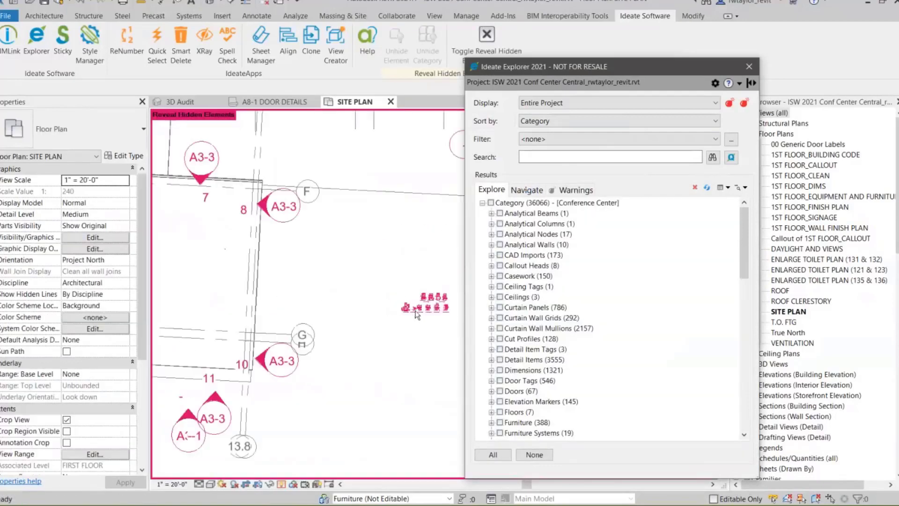
scroll(416, 316, "up", 2)
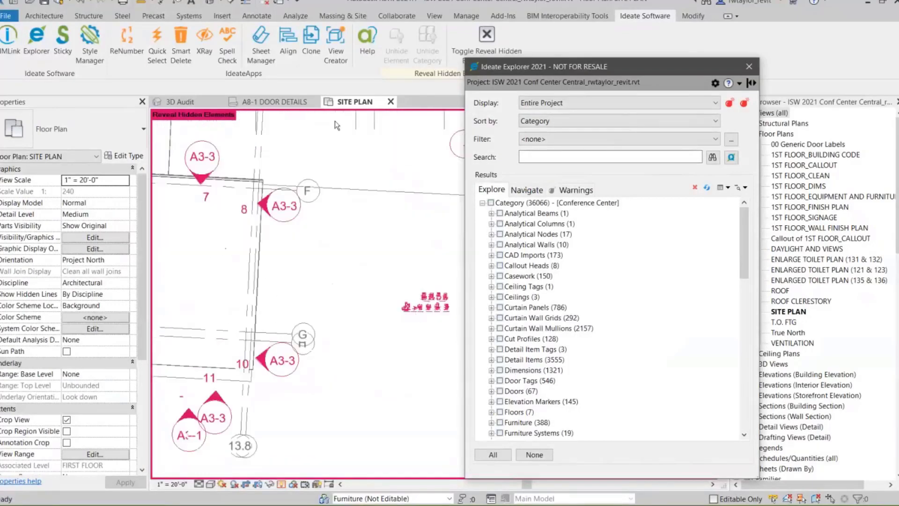
scroll(419, 318, "up", 2)
scroll(425, 313, "up", 2)
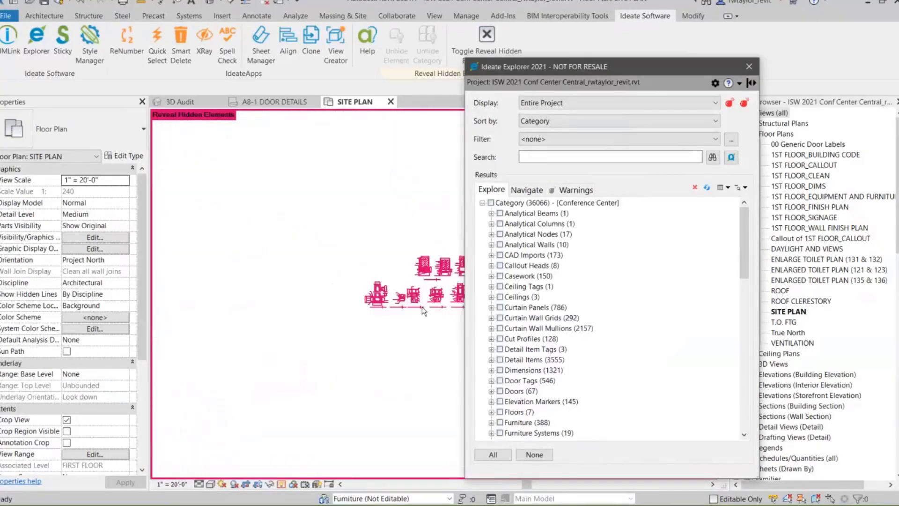
left_click(359, 325)
middle_click_drag(367, 324, 274, 344)
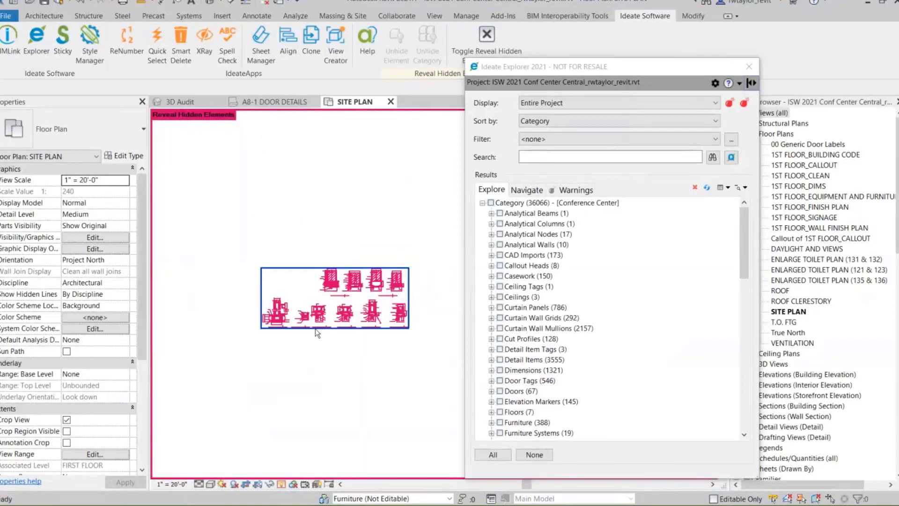
left_click(330, 323)
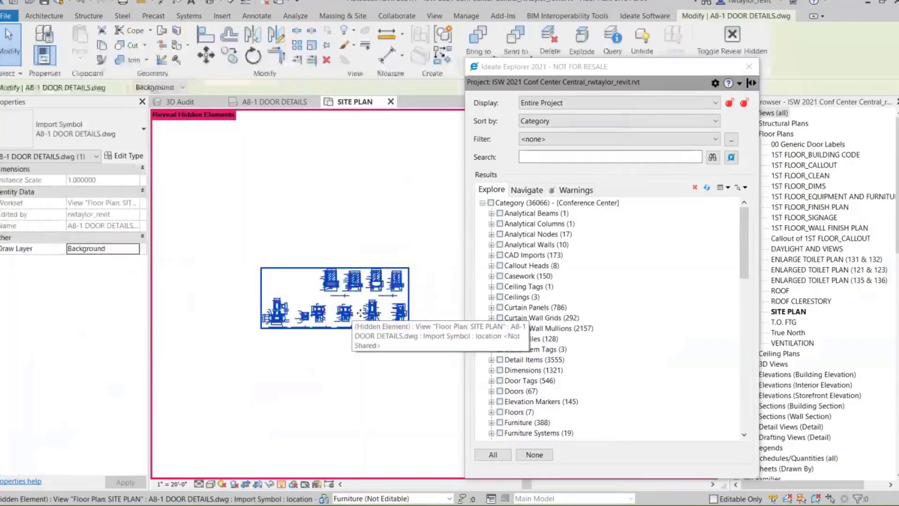
left_click(694, 188)
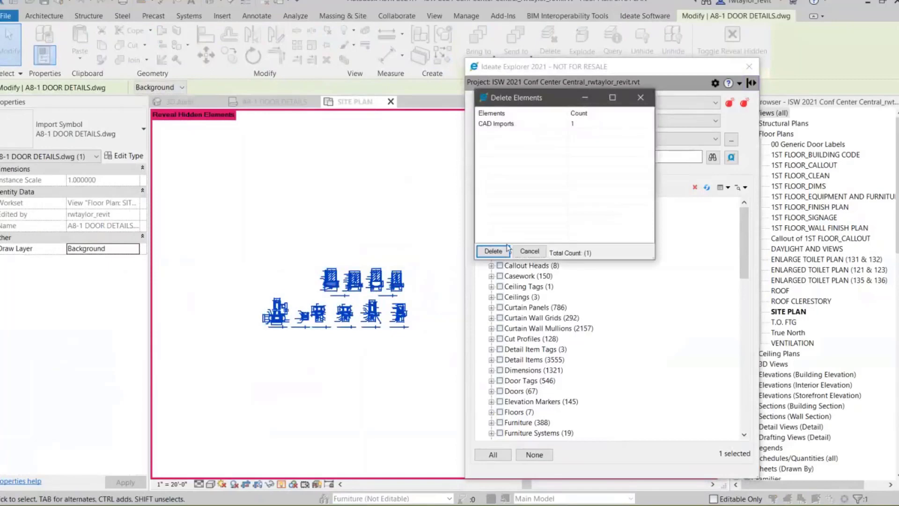
left_click(488, 253)
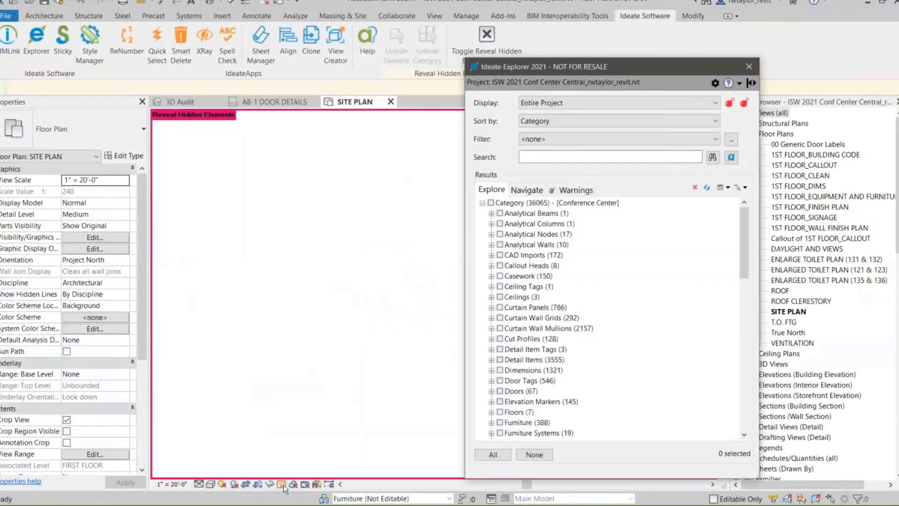
Step: Turn off Reveal Hidden Elements without saving the project, and close the SITE PLAN and A8-1 DOOR DETAILS views
left_click(283, 485)
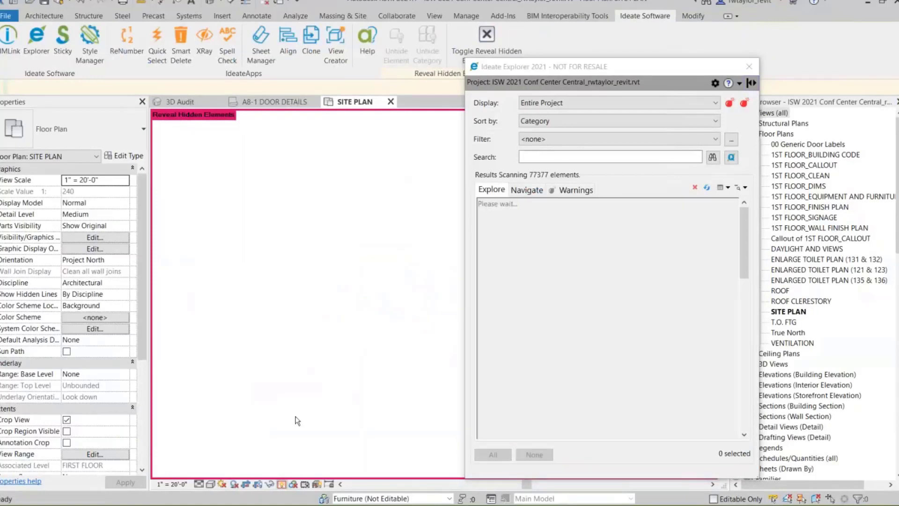
left_click(525, 300)
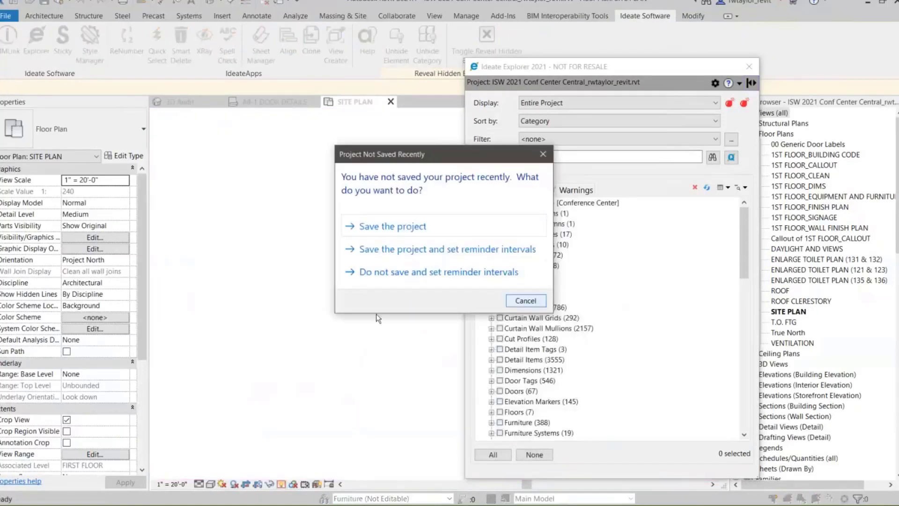
right_click(328, 332)
left_click(364, 432)
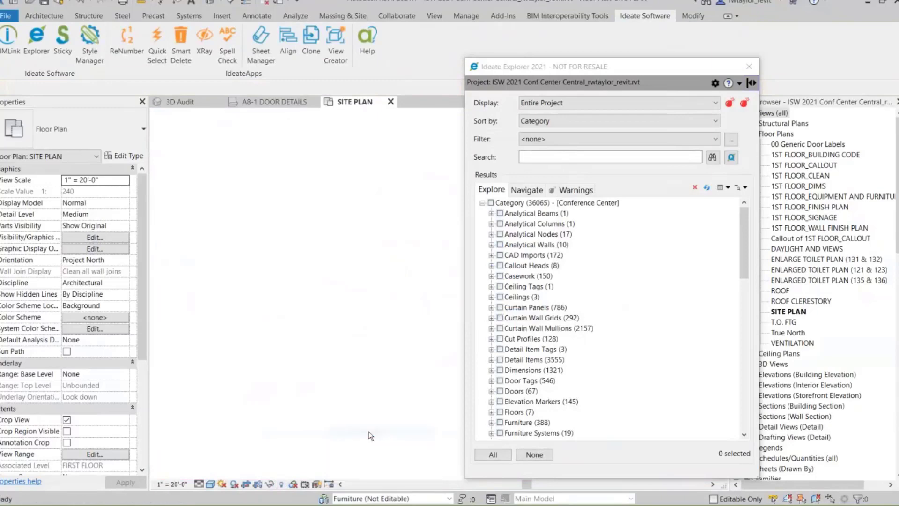
left_click(391, 102)
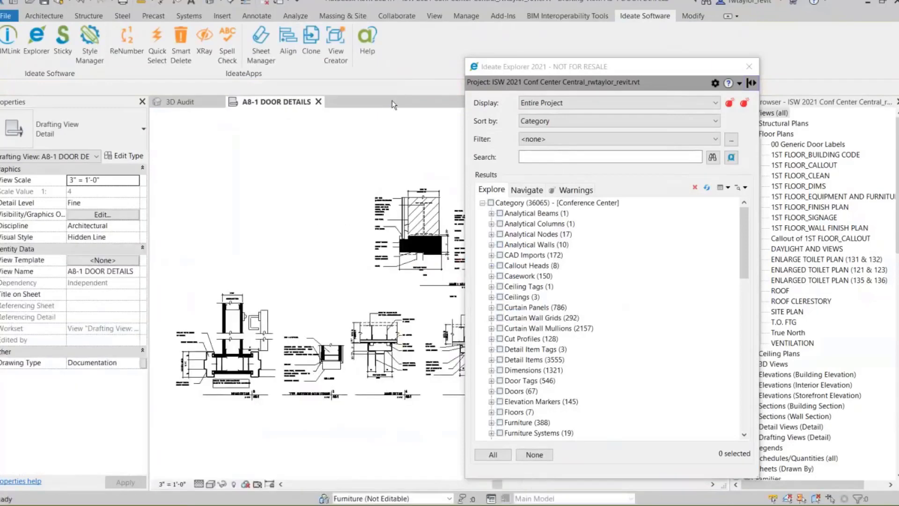
left_click(318, 101)
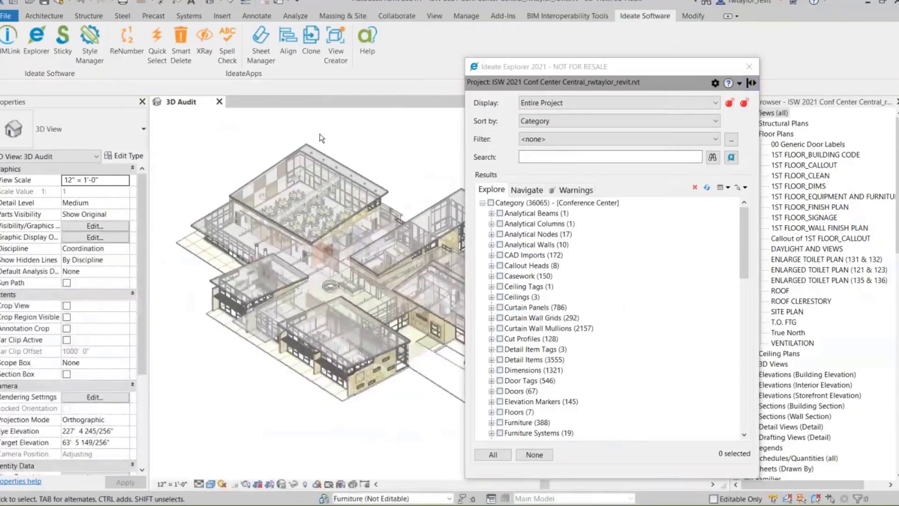
Step: Sort the project elements by level and locate the 13'-10" OPENING barn door assigned to T.O. FTG in the 3D view
left_click(557, 122)
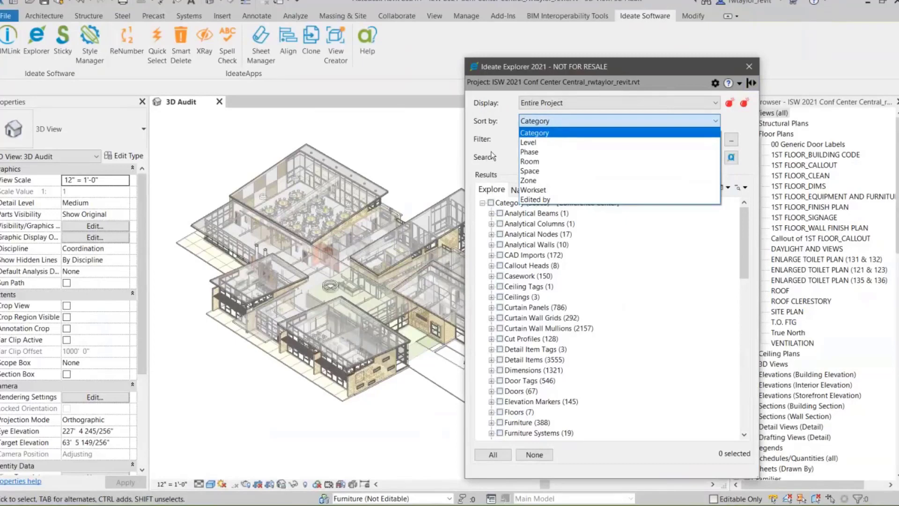
left_click(530, 144)
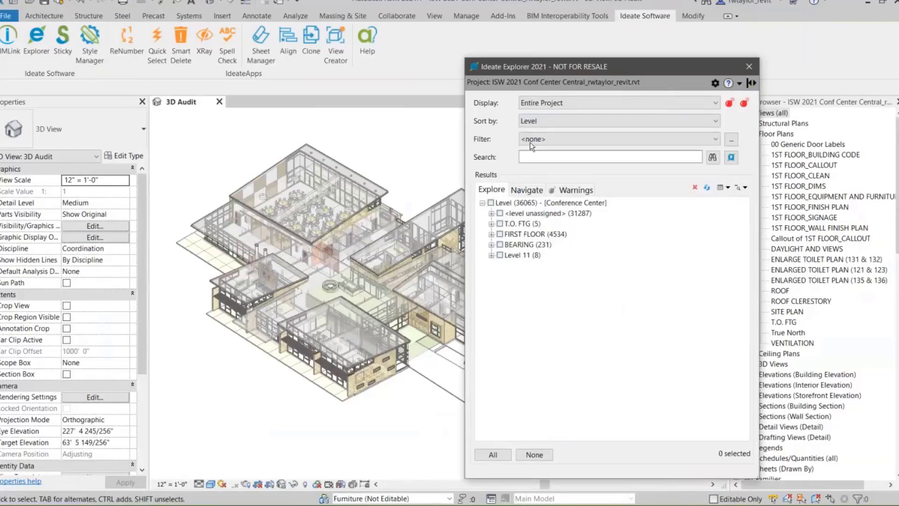
left_click(491, 224)
left_click(500, 235)
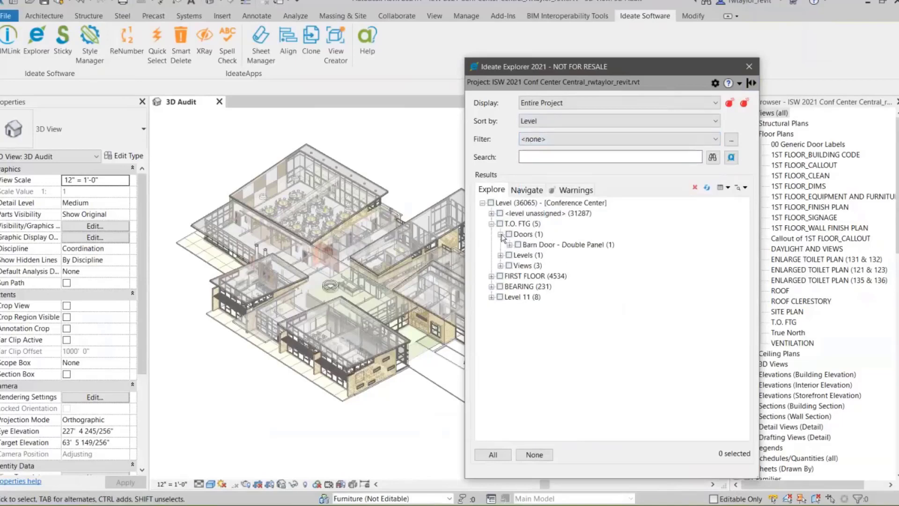
left_click(510, 244)
left_click(518, 255)
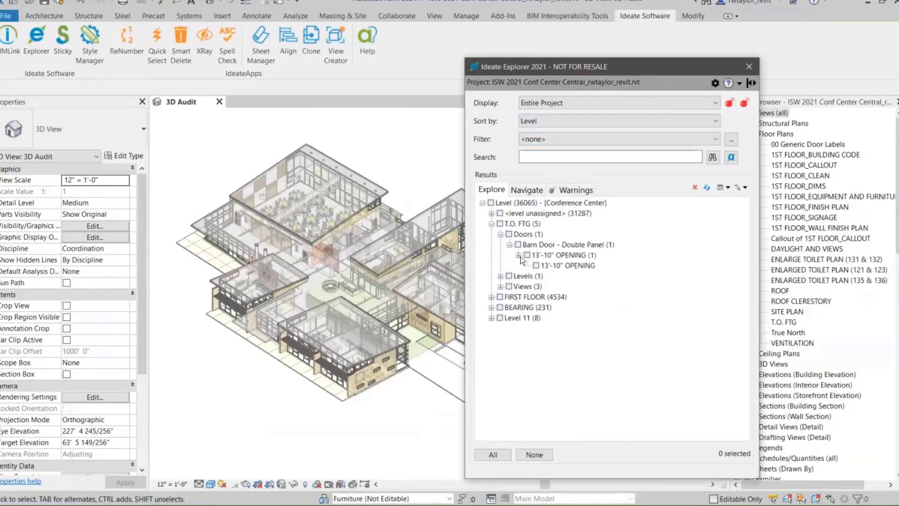
left_click(562, 266)
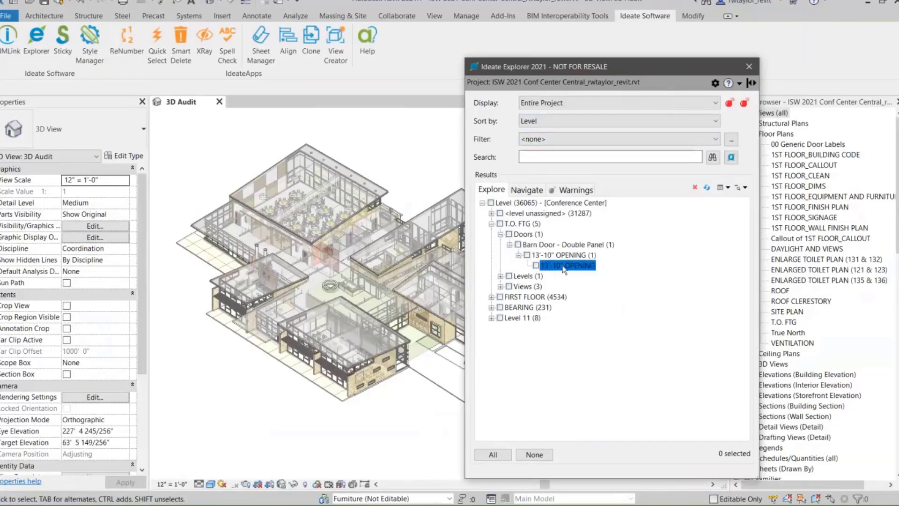
double_click(563, 265)
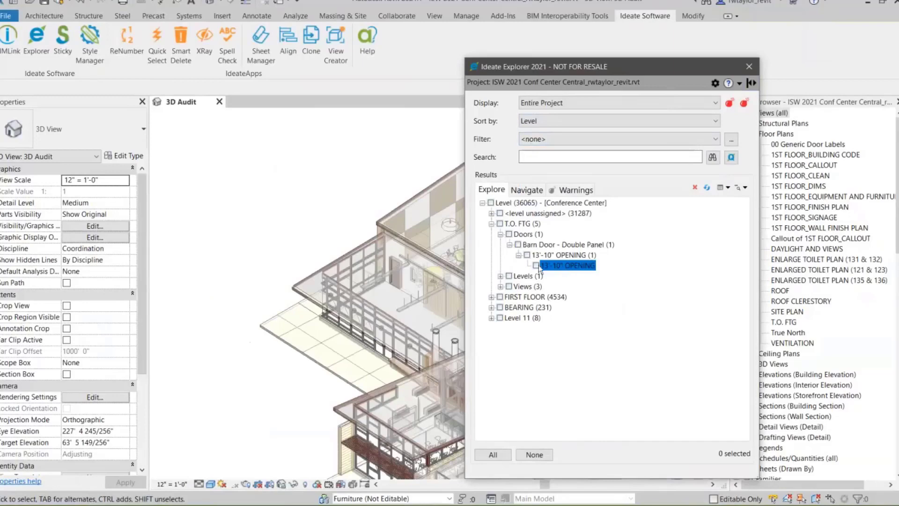
Step: Select the 13'-10" OPENING barn door and isolate it with a selection box in the 3D Audit view
left_click(537, 266)
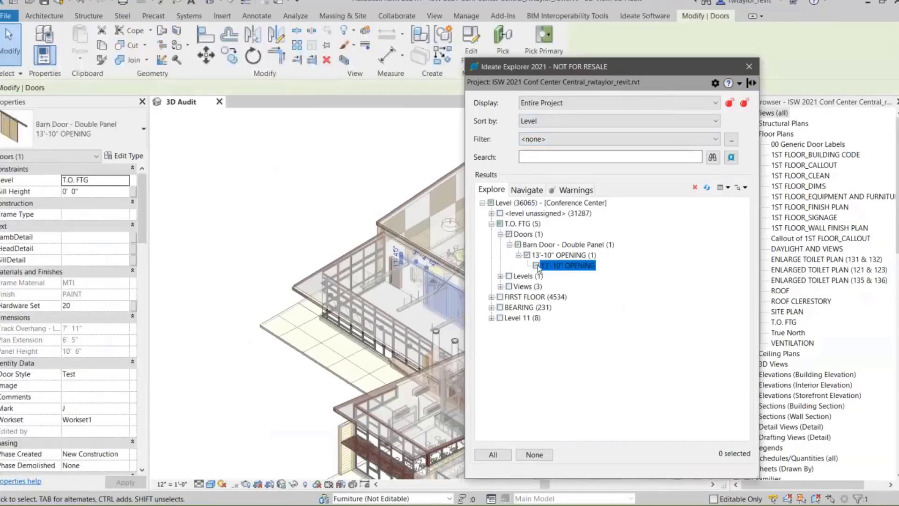
left_click(346, 59)
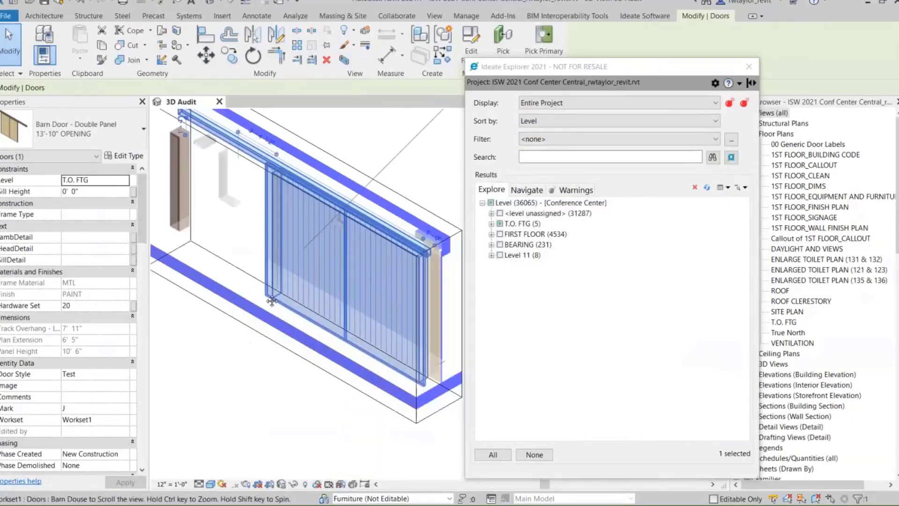
middle_click_drag(272, 301, 264, 315, "shift")
scroll(270, 287, "up", 5)
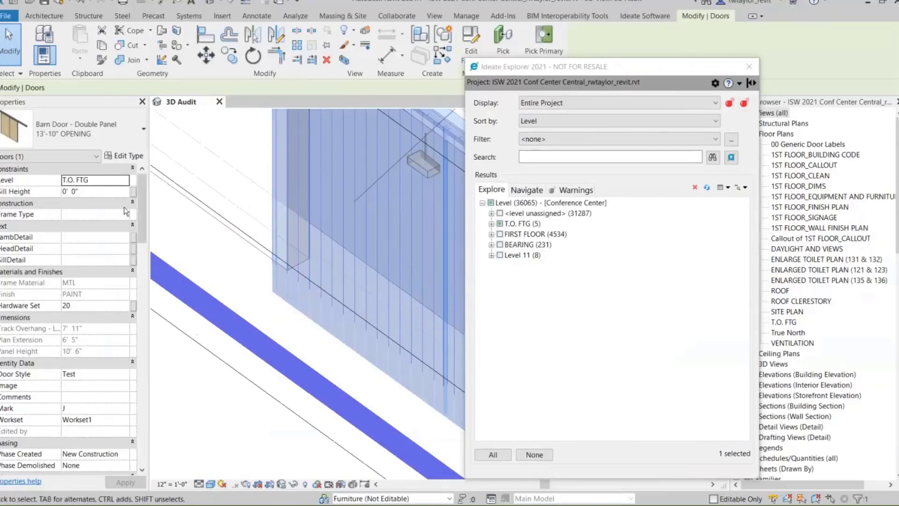
Step: Change the selected barn door's level constraint to FIRST FLOOR
left_click(114, 183)
left_click(114, 183)
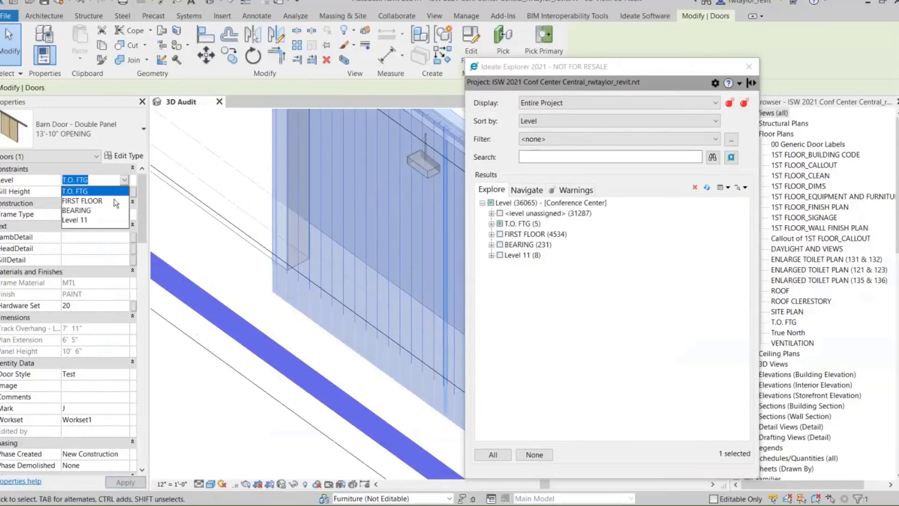
left_click(101, 201)
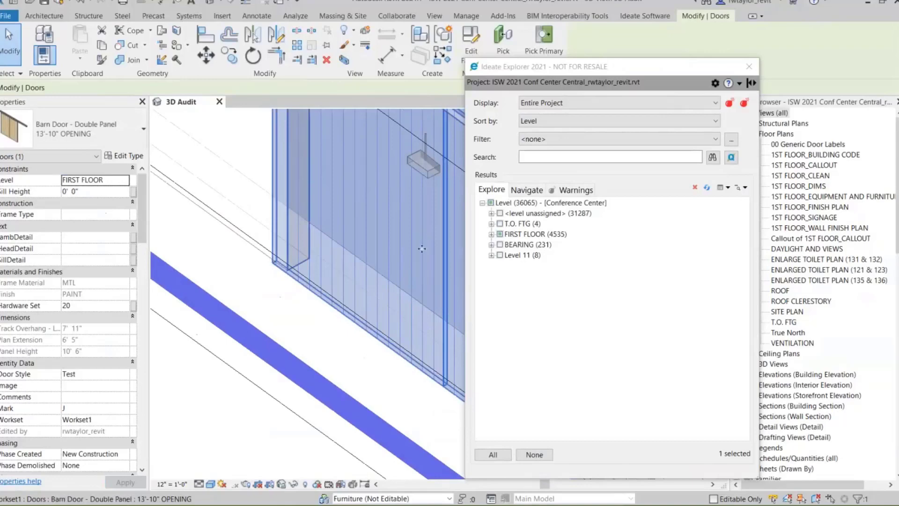
Step: Recheck which elements are still assigned to T.O. FTG, and sort the entire project by Category
left_click(492, 224)
left_click(492, 224)
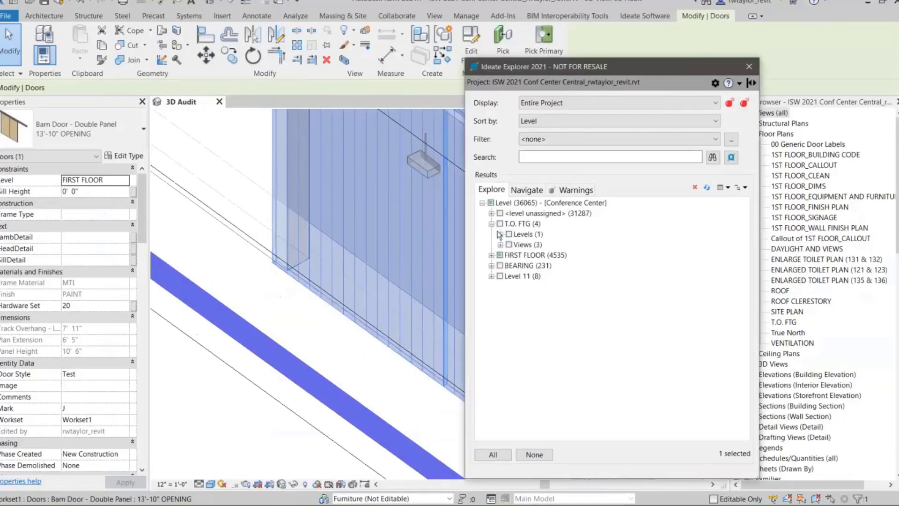
left_click(545, 122)
left_click(539, 132)
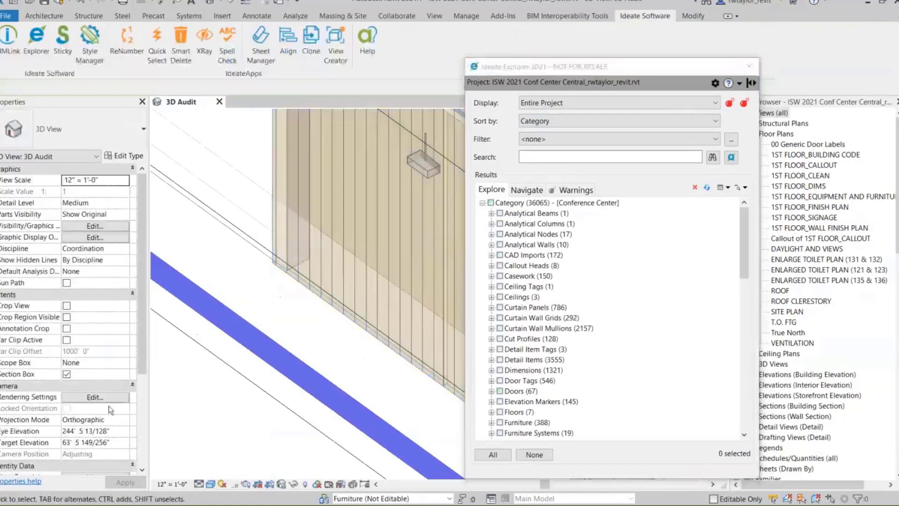
Step: Turn off the section box in the 3D Audit view and fit the whole model in view
left_click(66, 373)
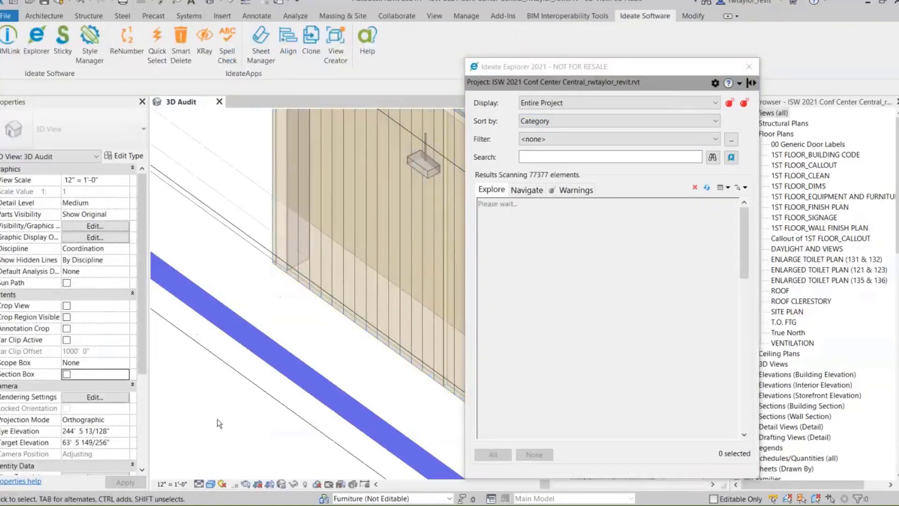
right_click(226, 416)
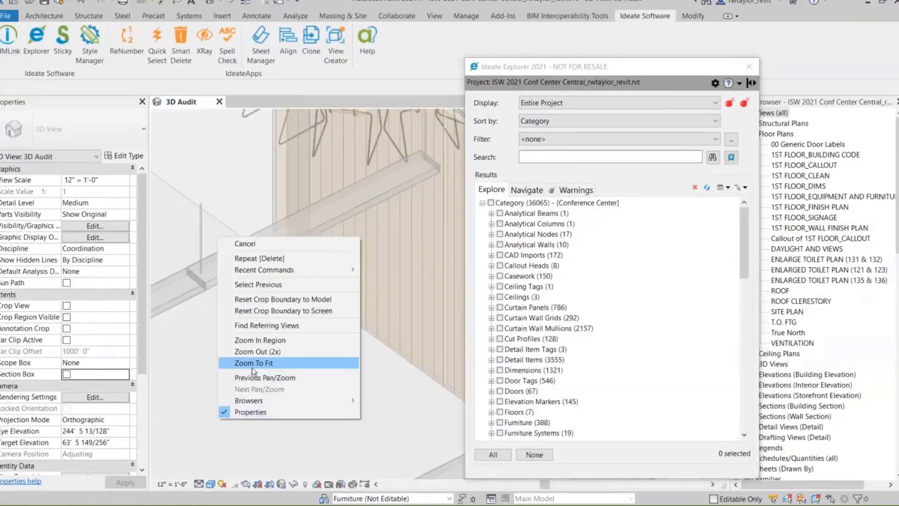
left_click(253, 364)
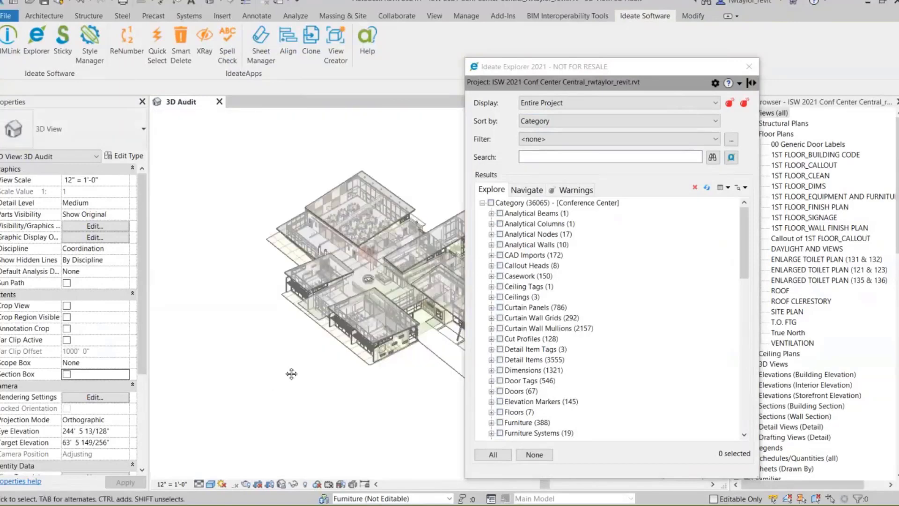
middle_click_drag(305, 377, 328, 347, "shift")
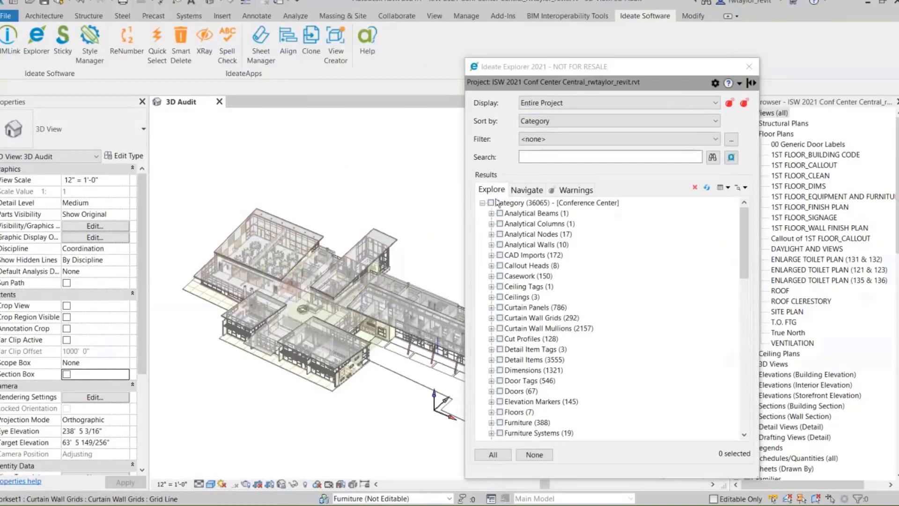
Step: Find the ENLARGE TOILET PLAN (131 & 132) floor plan among the views placed on sheets, and open it and its sheet
left_click(528, 192)
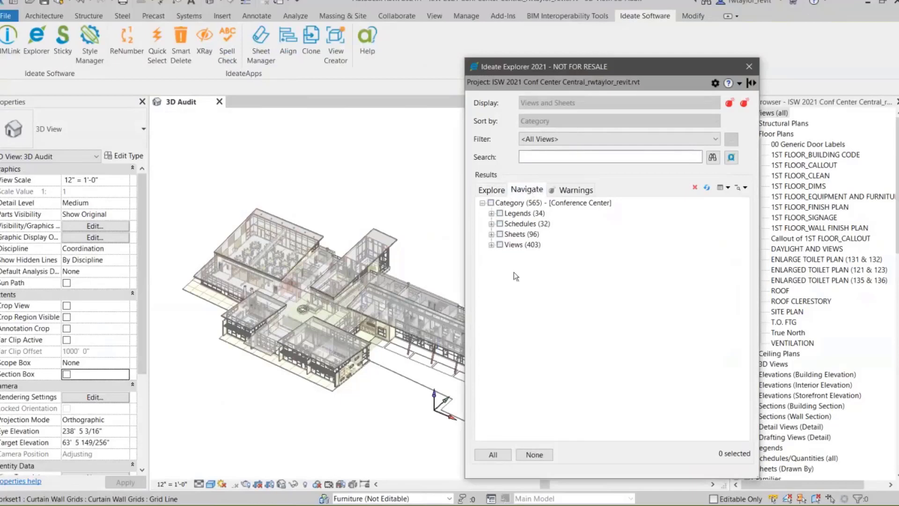
left_click(491, 244)
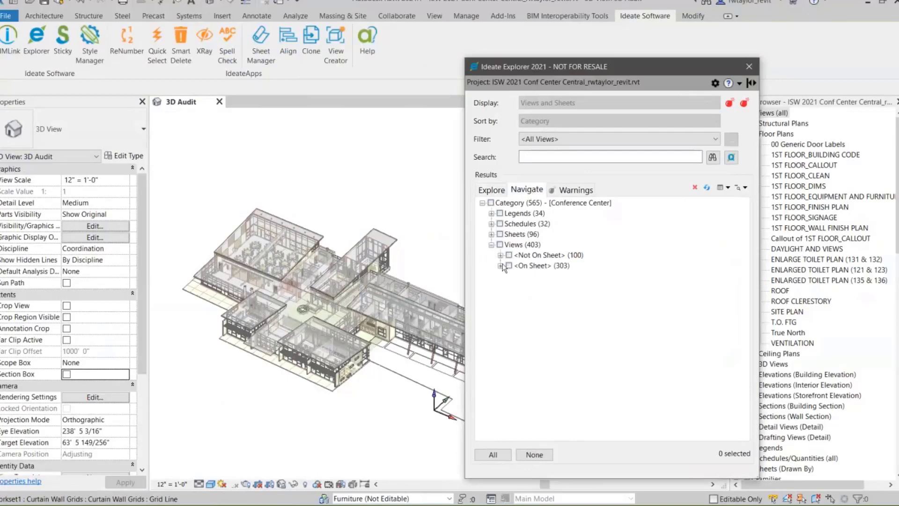
left_click(500, 265)
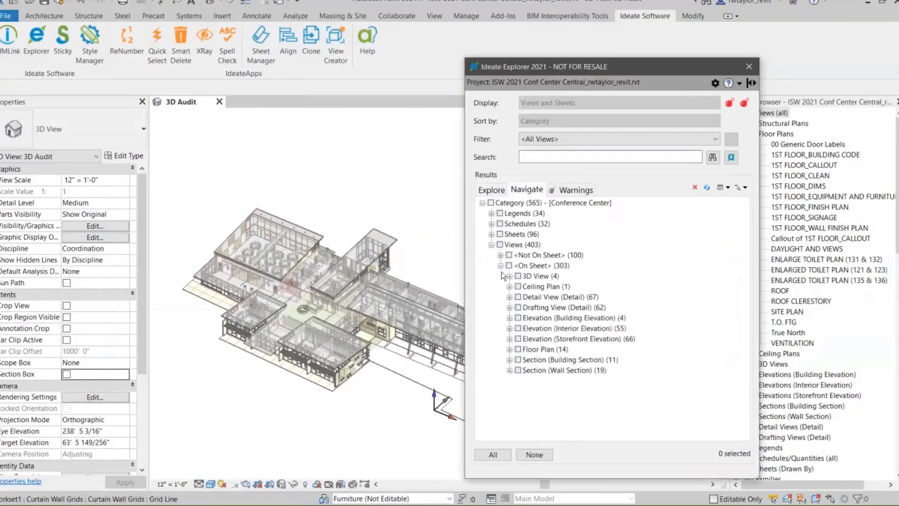
left_click(509, 350)
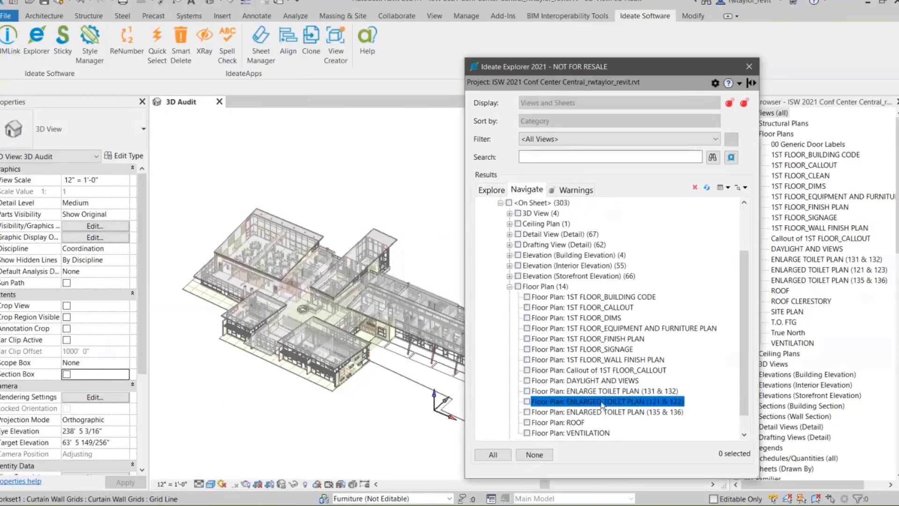
double_click(601, 391)
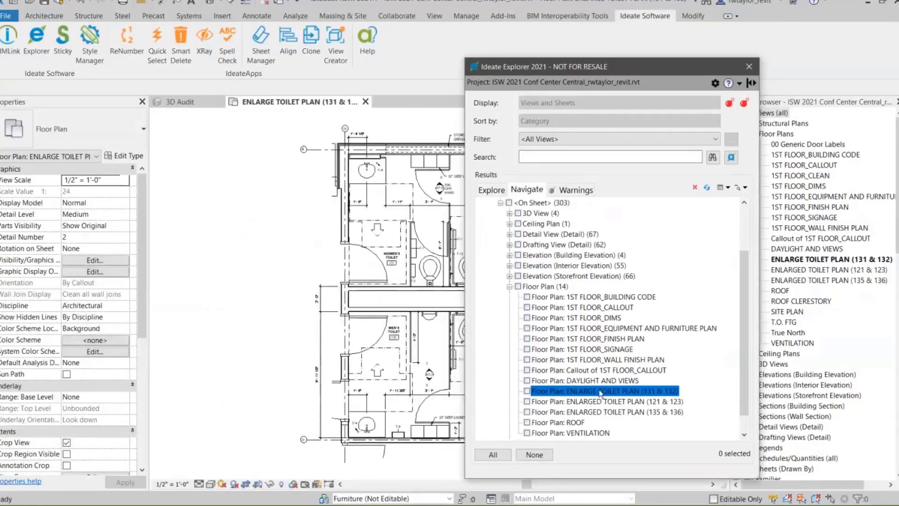
right_click(599, 389)
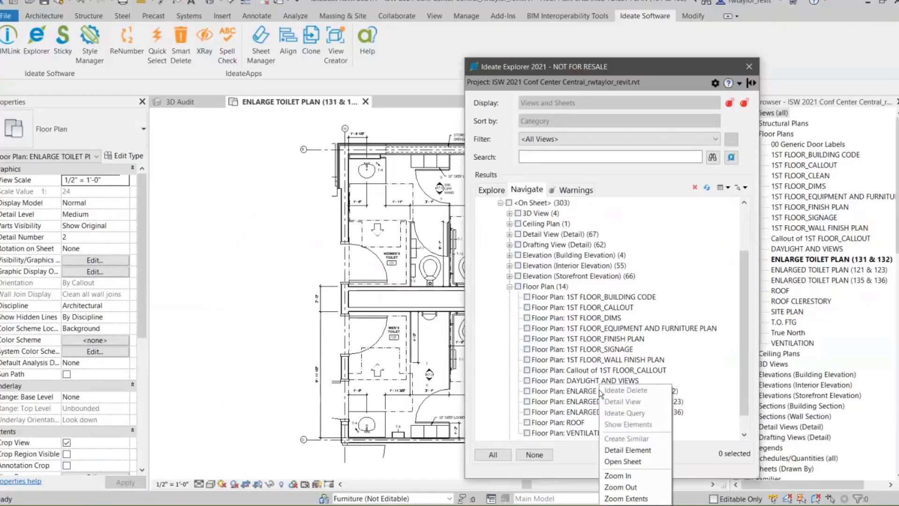
left_click(624, 460)
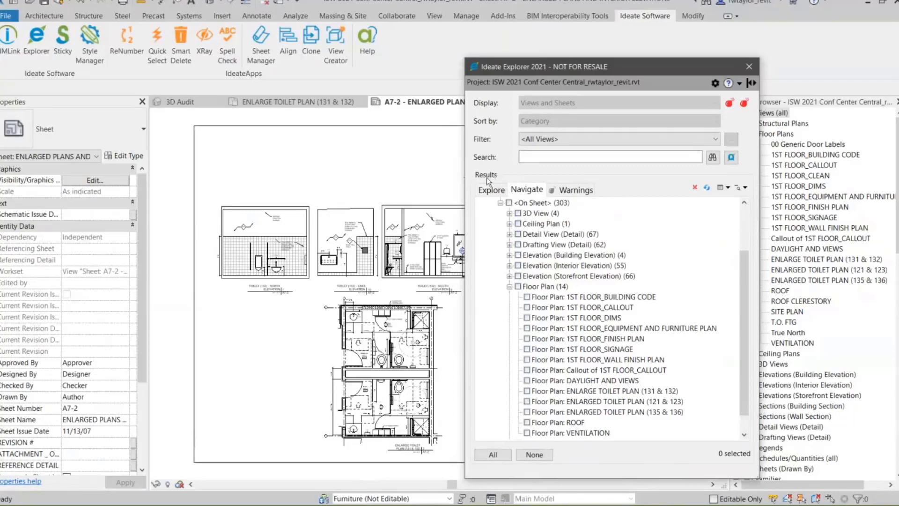
Step: Review the project warnings in Ideate Explorer with 3D Audit active, sorting them by Elements and back by Types
left_click(569, 192)
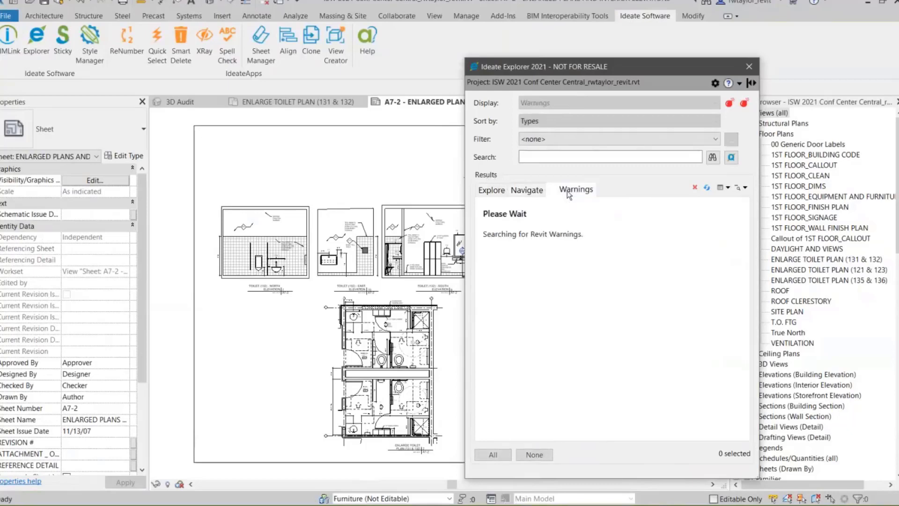
left_click(183, 102)
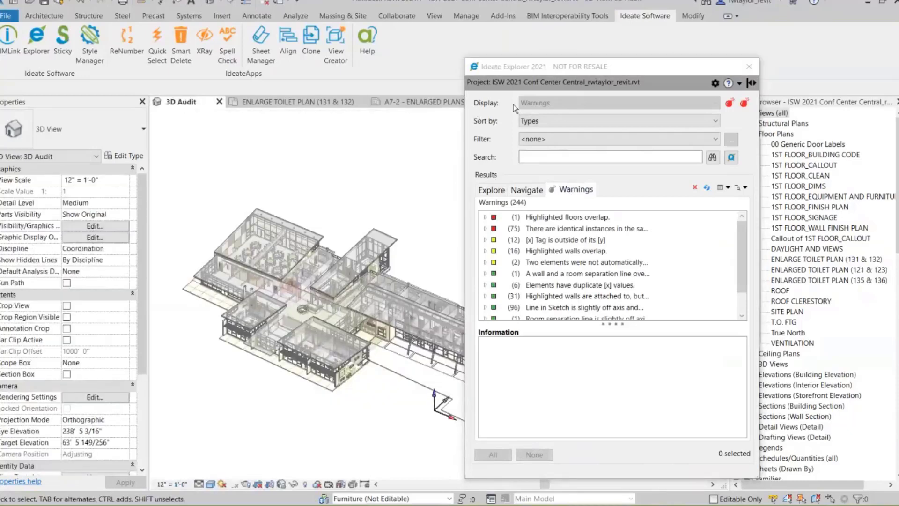
left_click(541, 122)
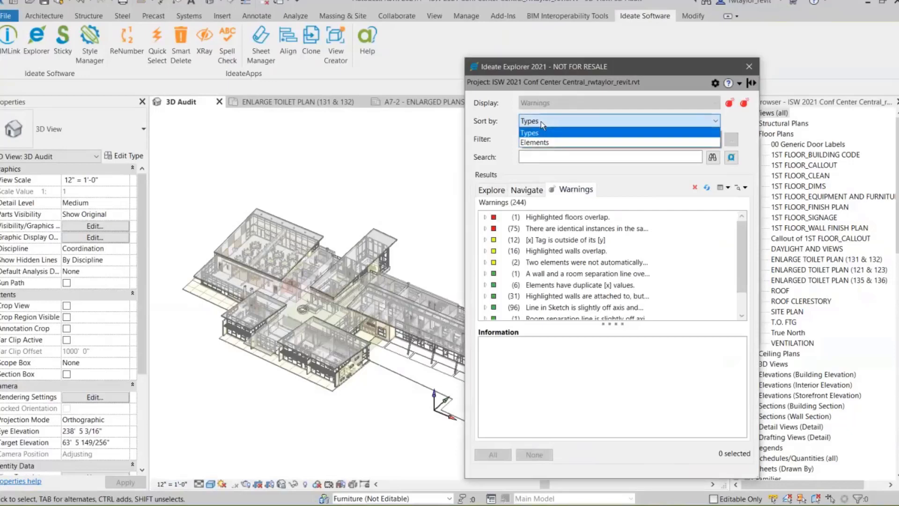
left_click(544, 143)
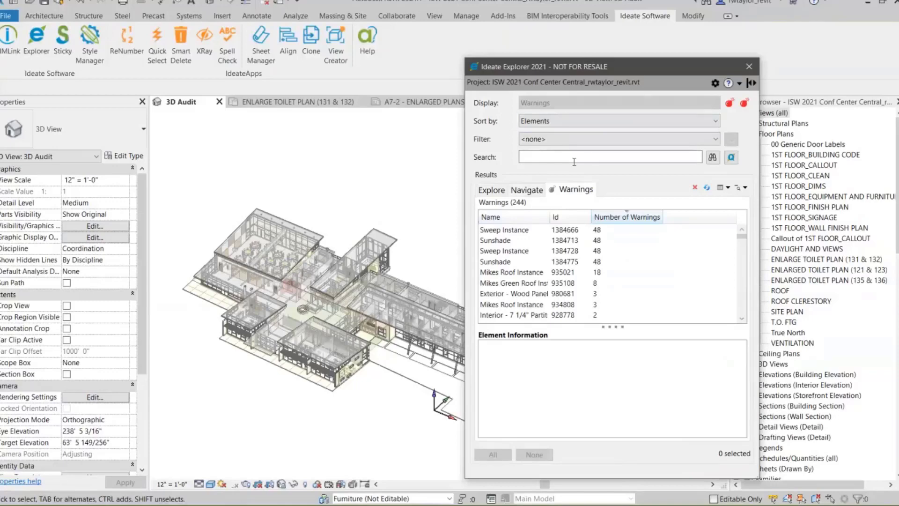
left_click(557, 120)
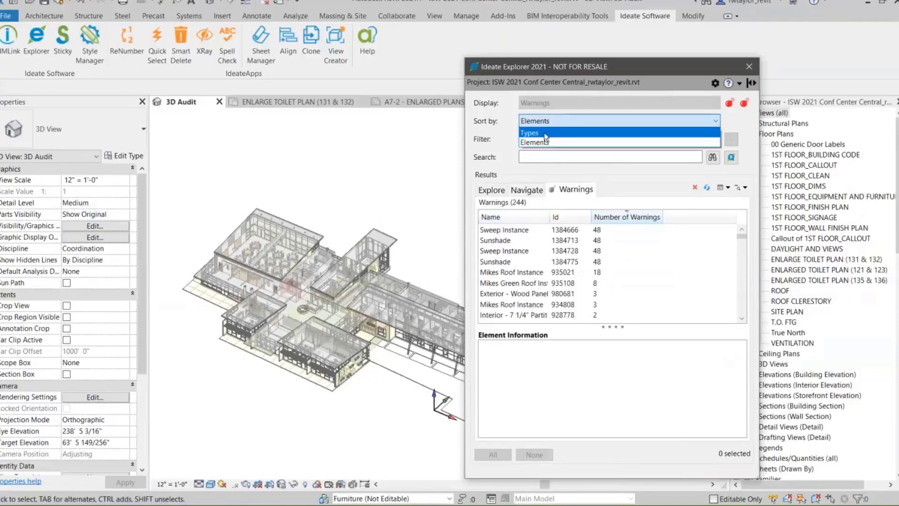
left_click(544, 133)
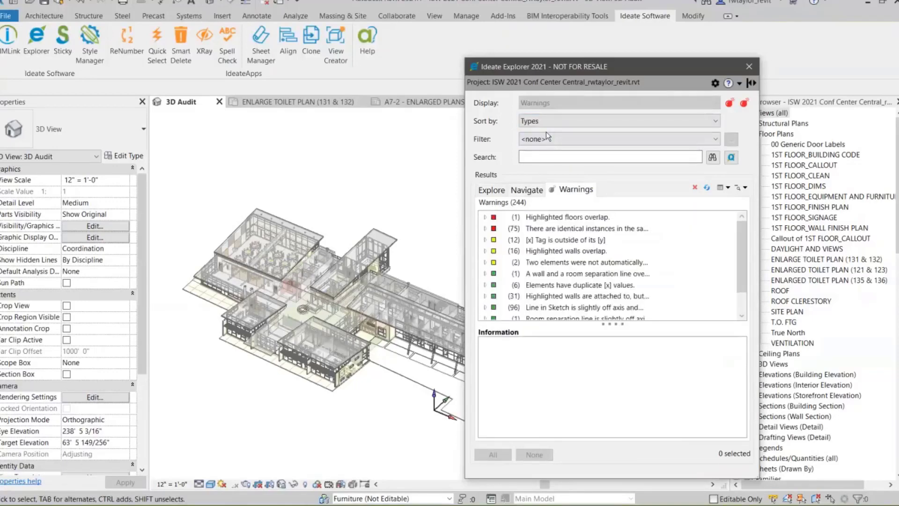
Step: Filter the warnings to High Ranked Warnings and list the elements behind the overlapping floors warning
left_click(544, 139)
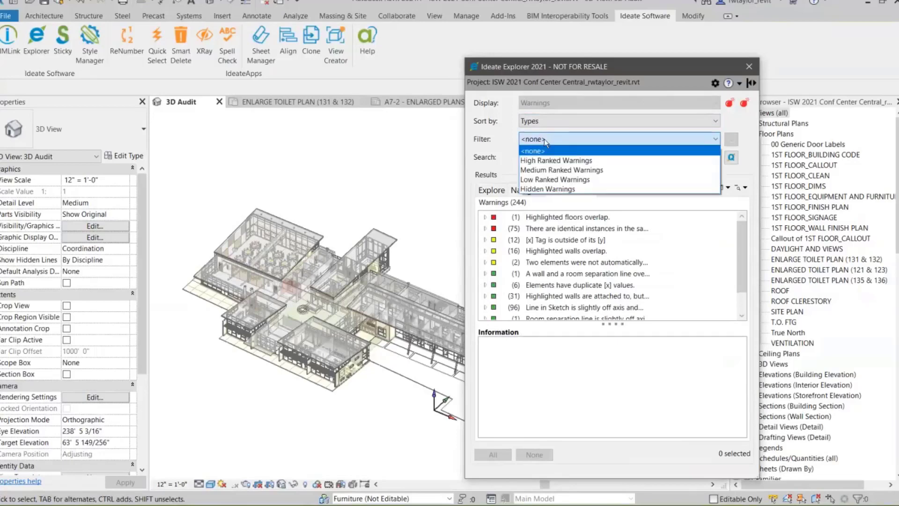
left_click(541, 161)
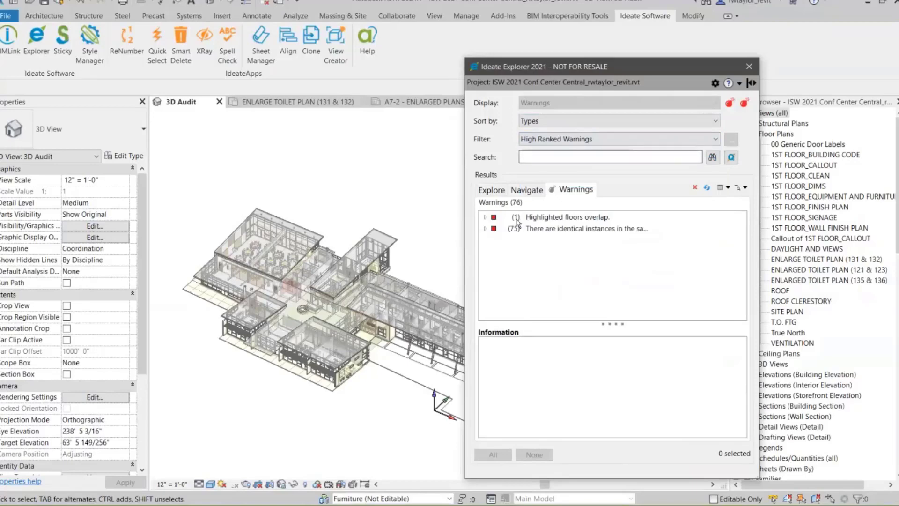
left_click(485, 218)
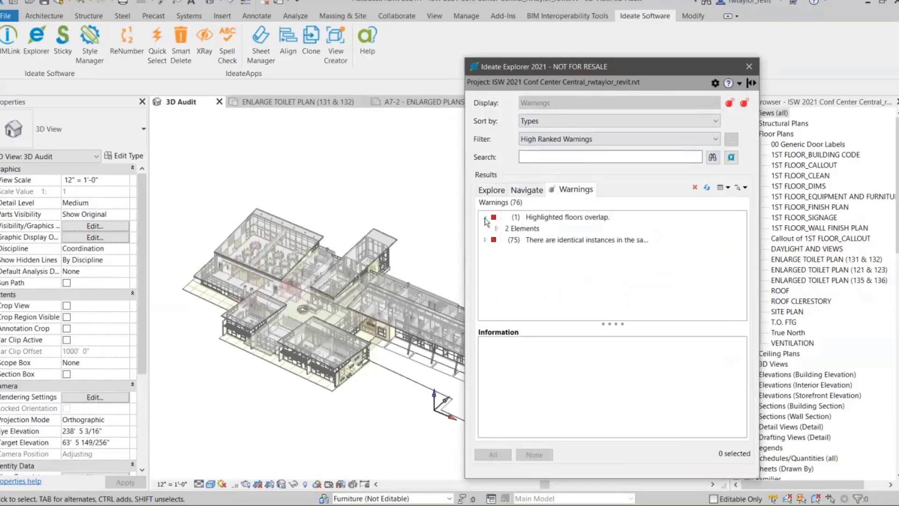
left_click(496, 228)
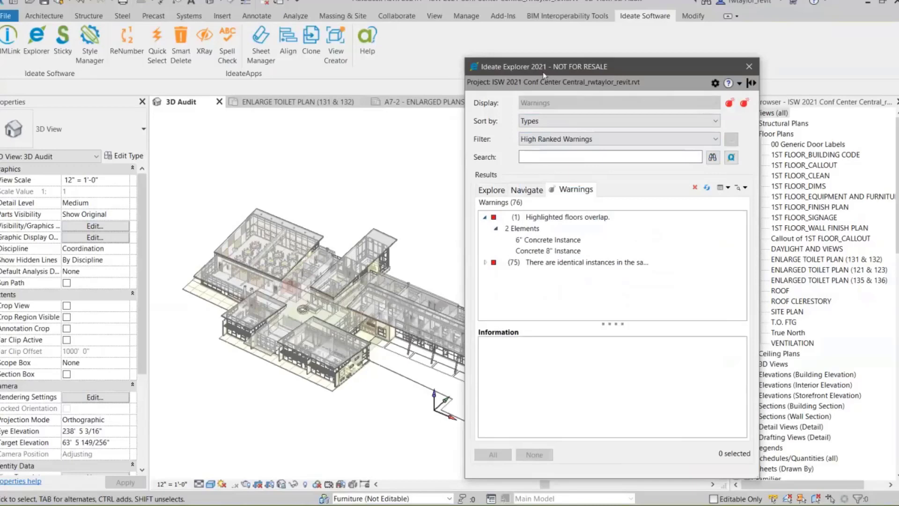
Step: Open Revit's built-in list of project warnings alongside the Ideate Explorer window
left_click_drag(574, 78, 607, 84)
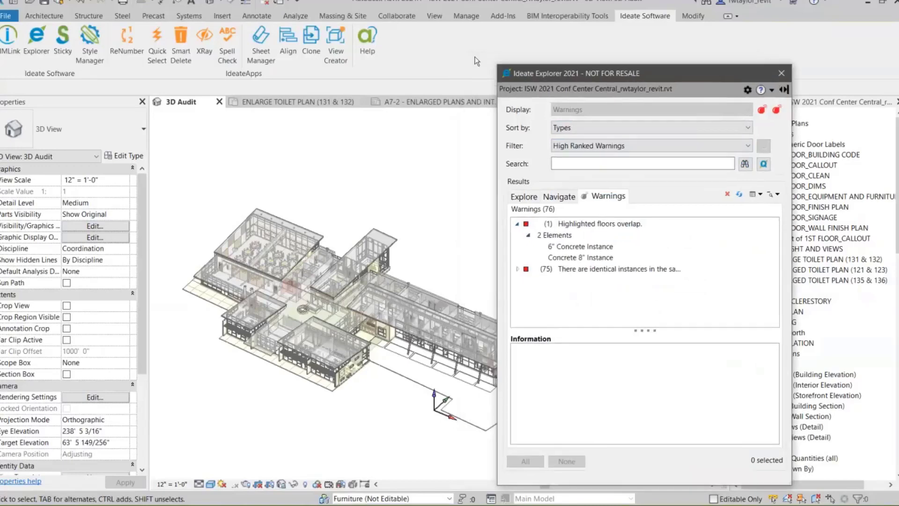
left_click(468, 15)
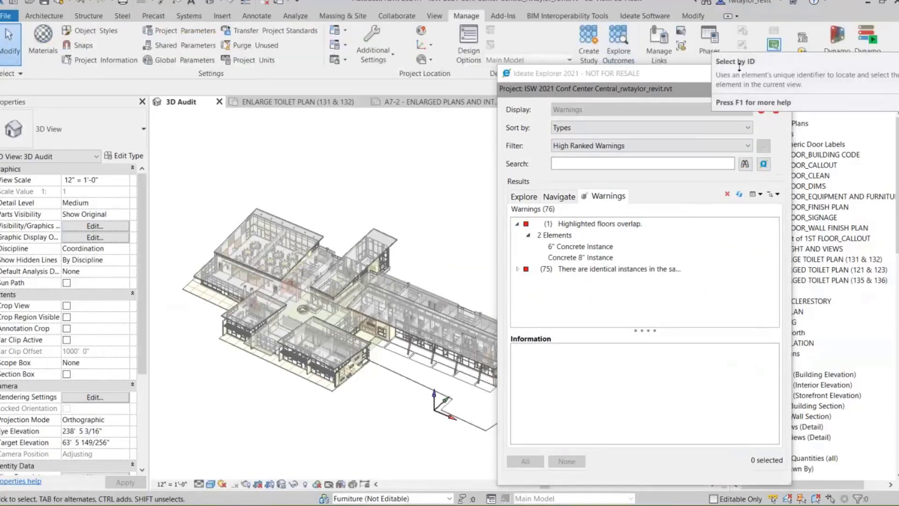
left_click_drag(711, 72, 713, 86)
left_click(778, 65)
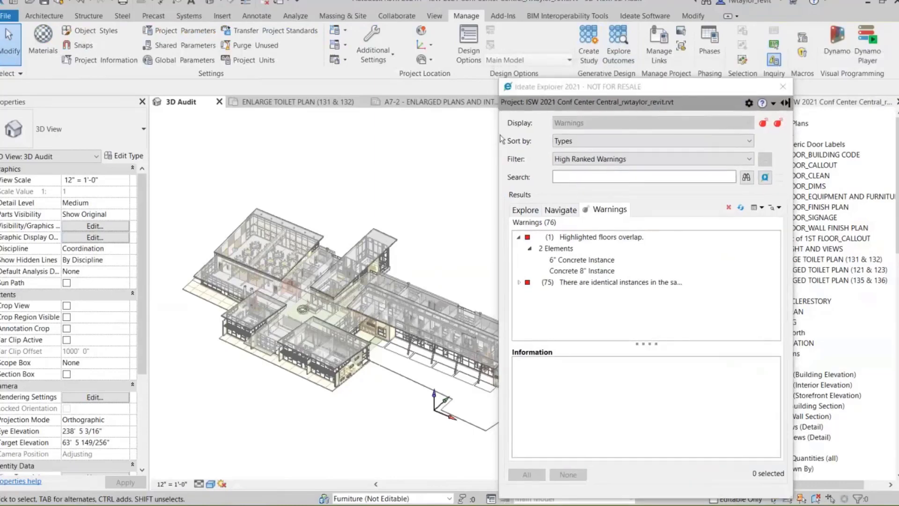
left_click_drag(737, 272, 211, 69)
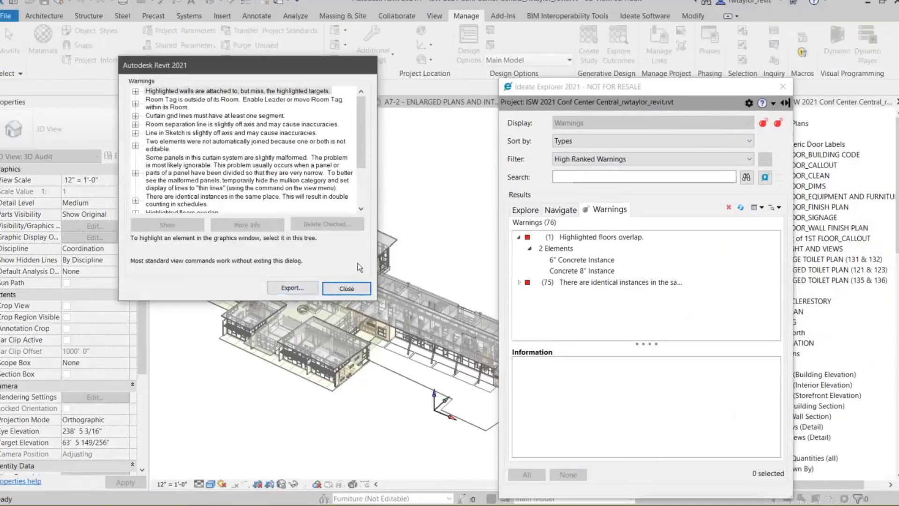
Step: Look through the built-in warnings list, expanding and collapsing the overlapping walls group
scroll(361, 145, "down", 1)
scroll(363, 164, "down", 1)
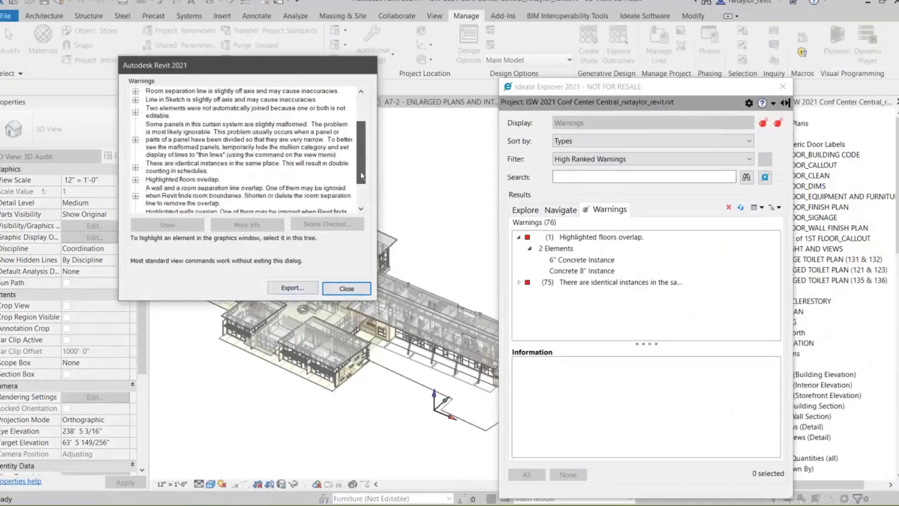
left_click_drag(362, 175, 356, 197)
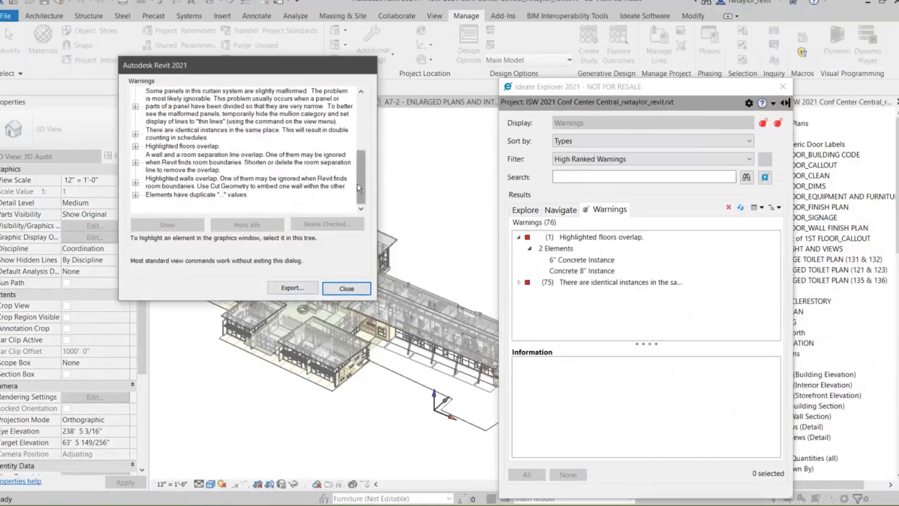
left_click(136, 183)
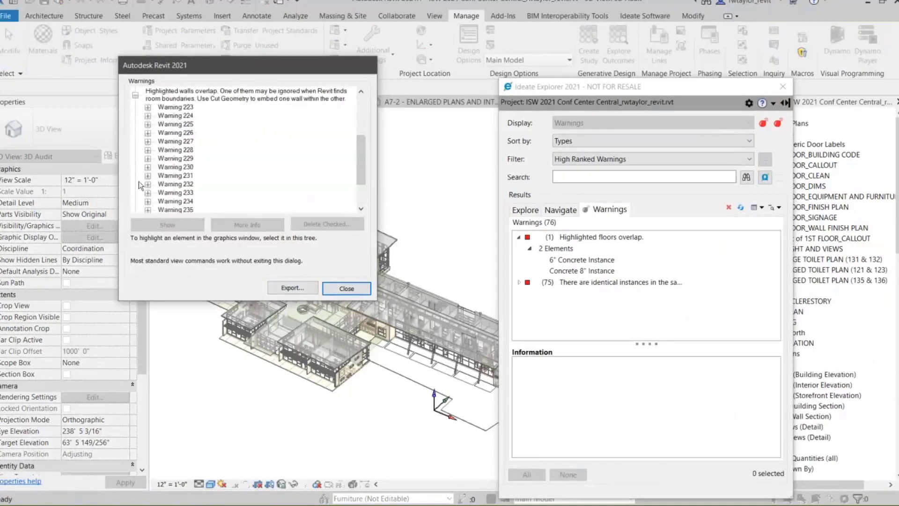
left_click(136, 96)
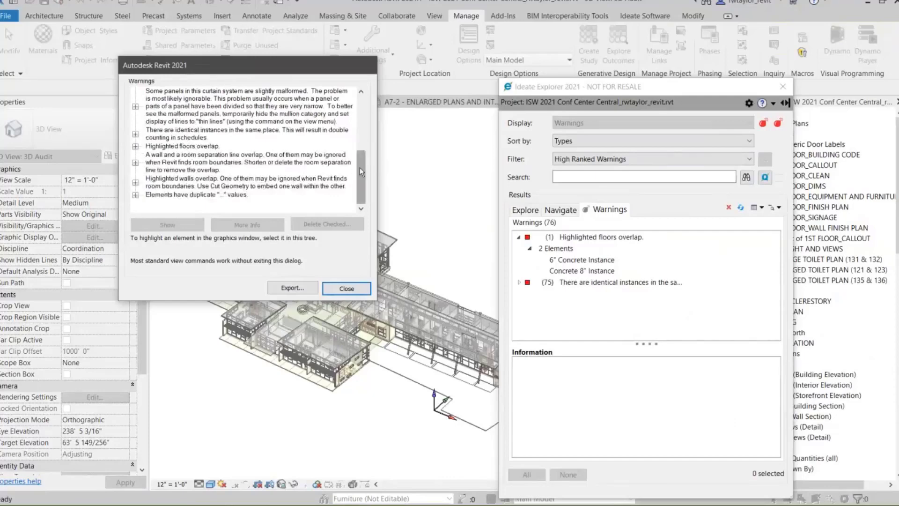
left_click_drag(359, 167, 370, 111)
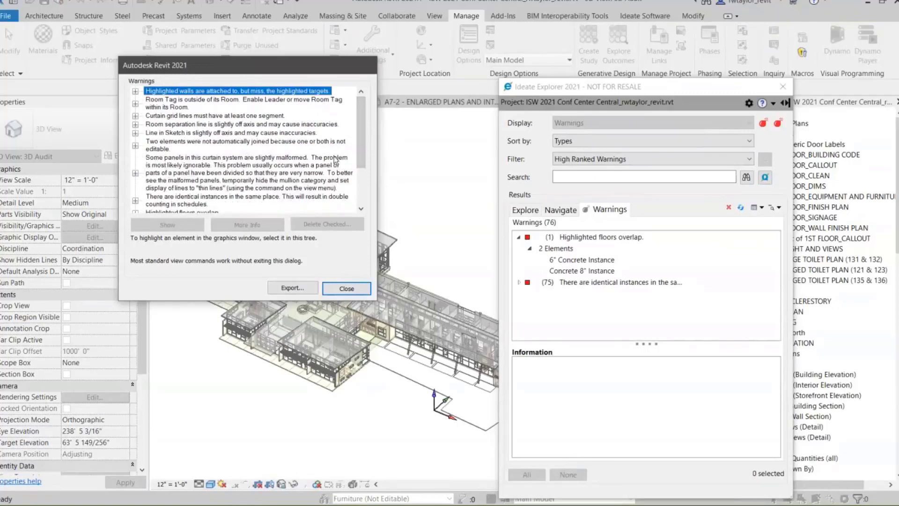
left_click_drag(360, 153, 358, 177)
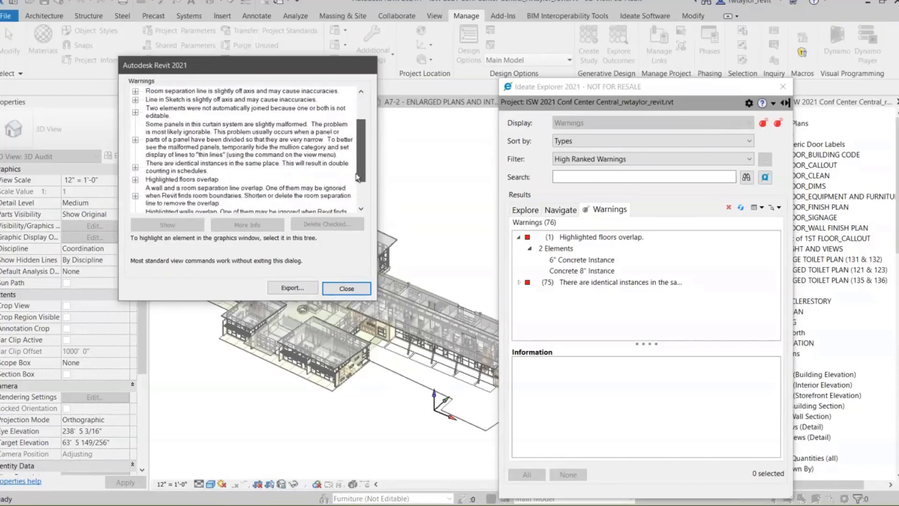
Step: Expand the overlapping floors warning to its elements, mark and unmark the 6" Concrete and Concrete 8" floors in turn, and close the list
left_click(135, 179)
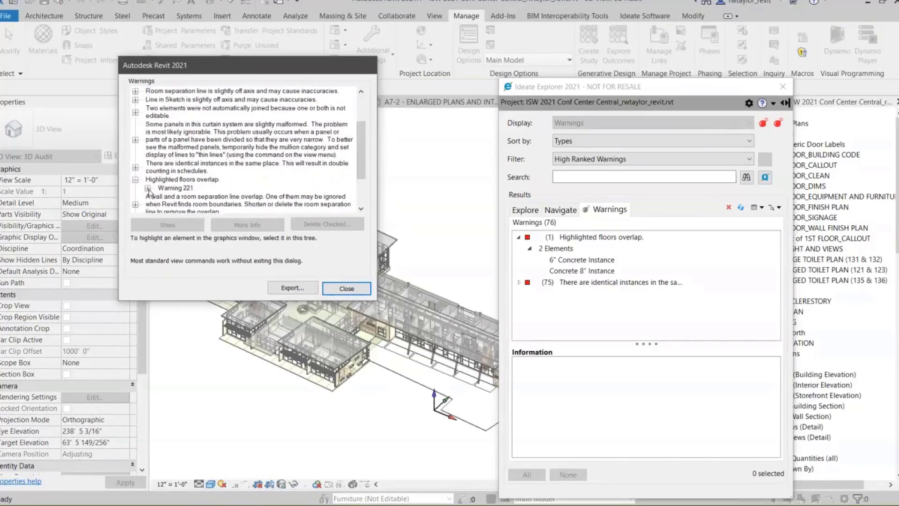
left_click(148, 189)
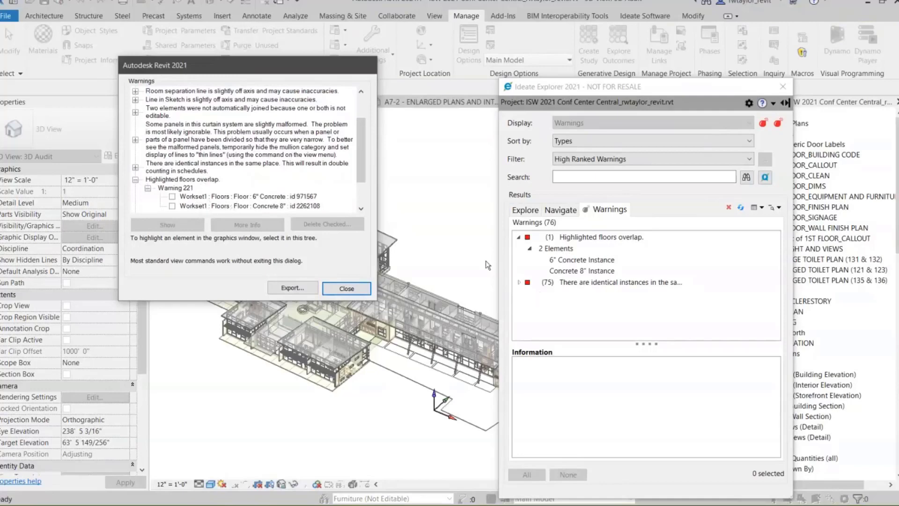
left_click(172, 197)
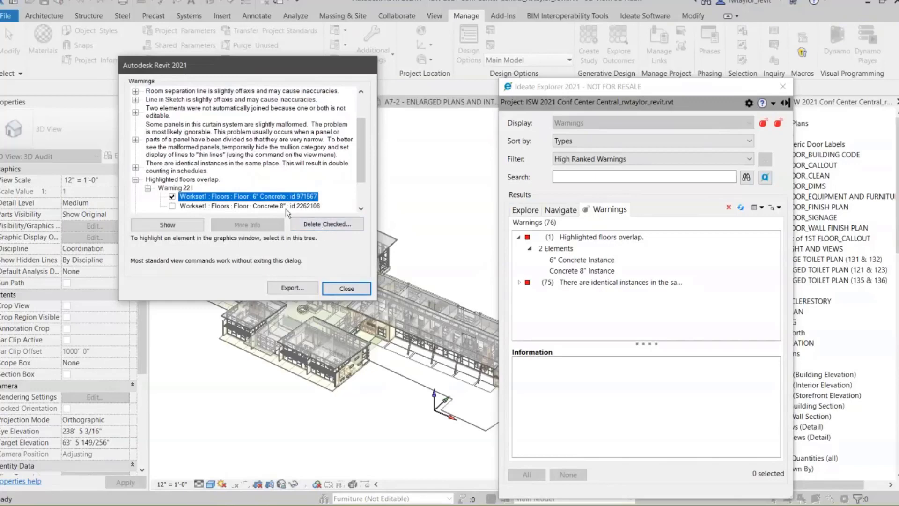
left_click(172, 197)
left_click(172, 206)
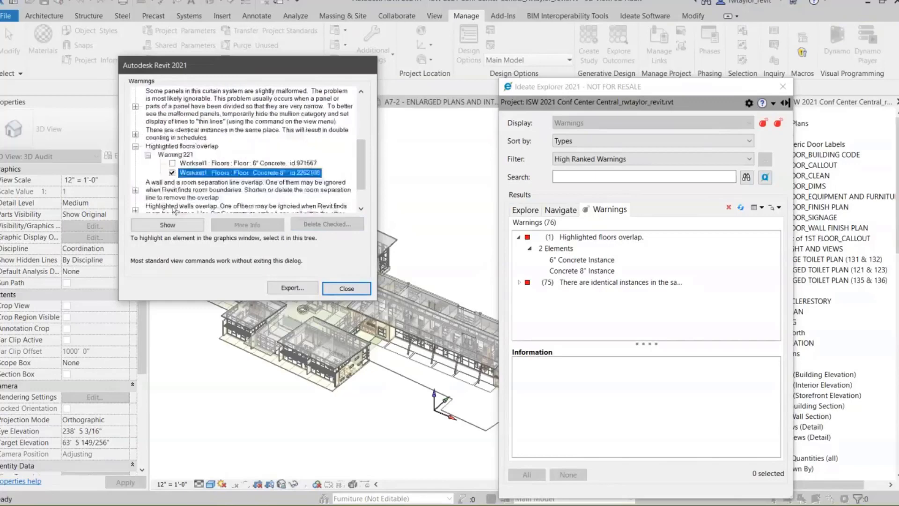
left_click(172, 173)
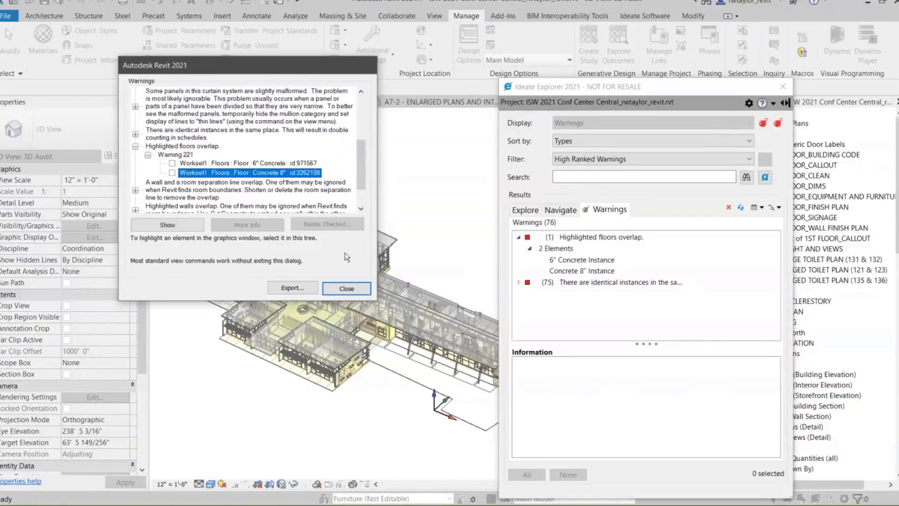
left_click(345, 289)
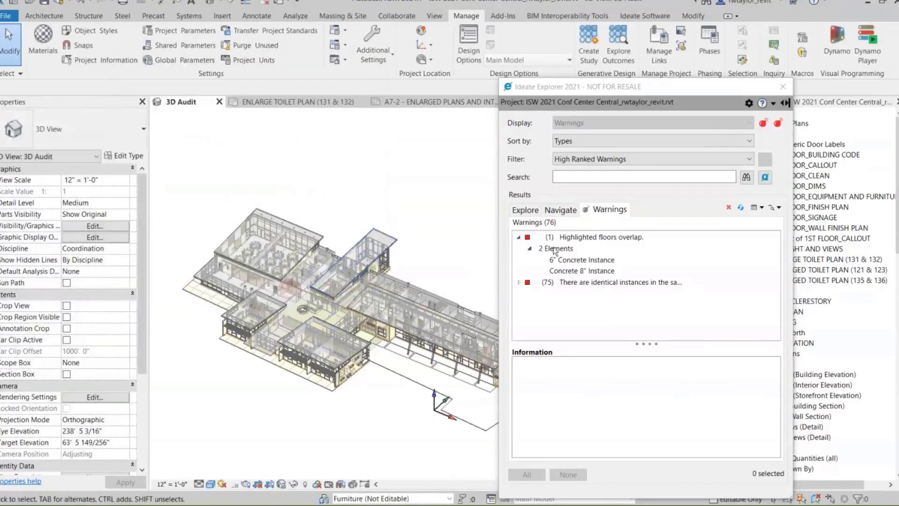
Step: Select the 6" Concrete and Concrete 8" floors from the overlap warning in Ideate Explorer and temporarily isolate them in the 3D Audit view
left_click(569, 262)
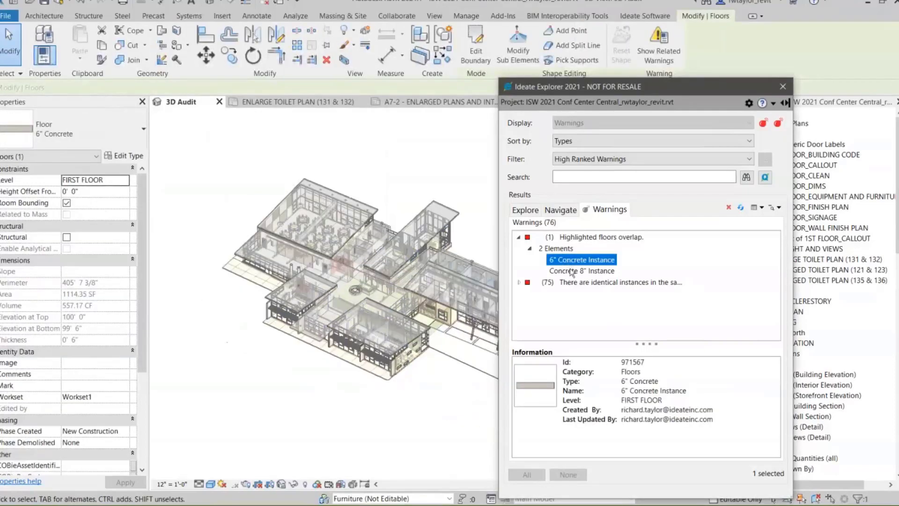
left_click(571, 272)
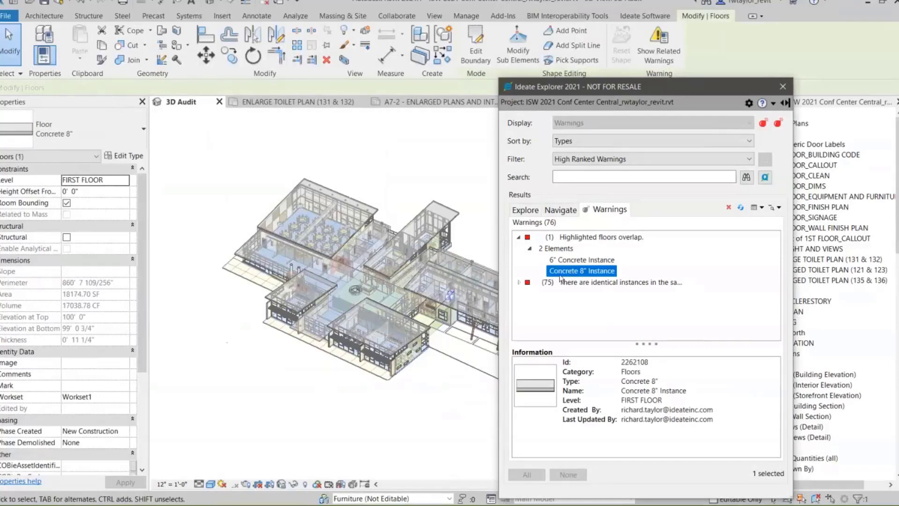
left_click(567, 261, "ctrl")
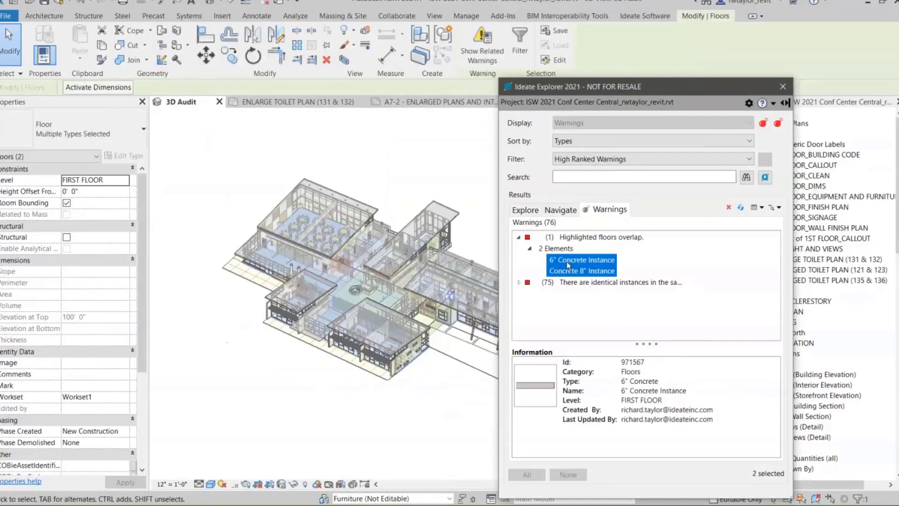
left_click(294, 485)
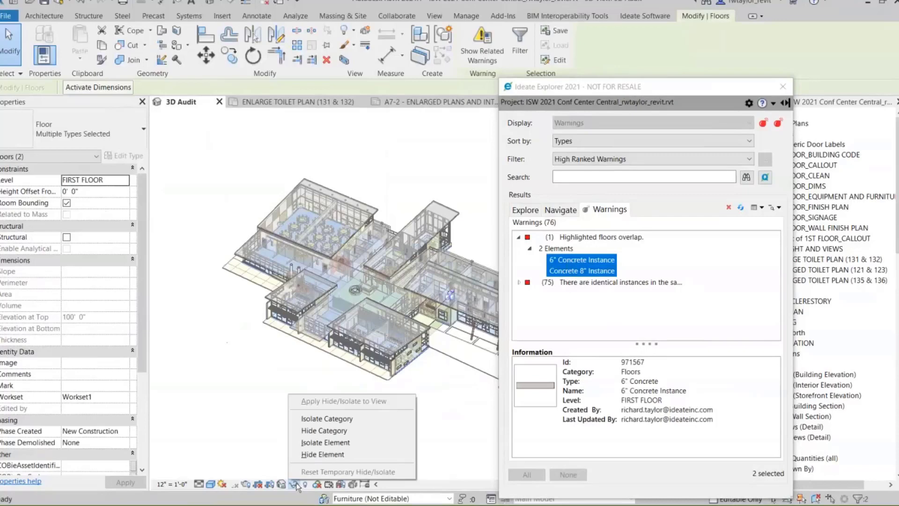
left_click(316, 442)
Step: Edit the 6" Concrete floor's boundary, moving the notch edge back to about 2'-6" to clear the Concrete 8" floor, and finish without attaching walls
scroll(372, 371, "down", 2)
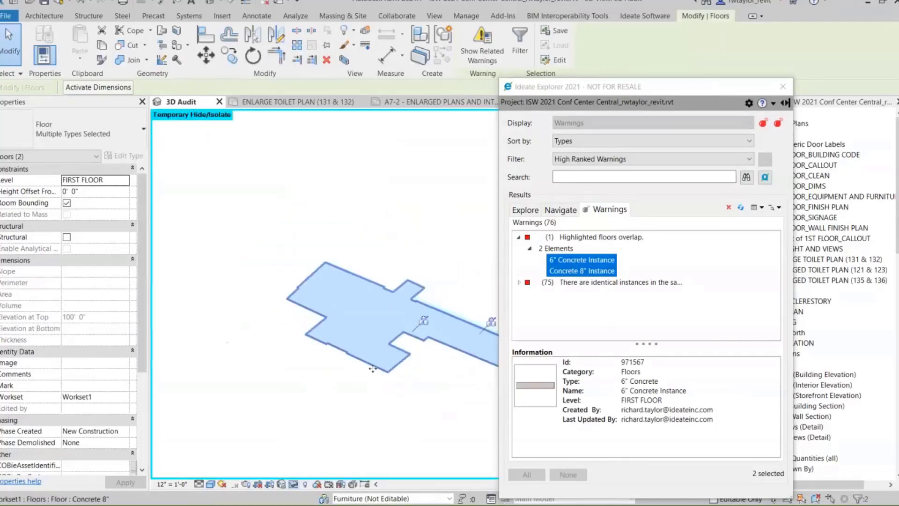
middle_click_drag(374, 373, 286, 351)
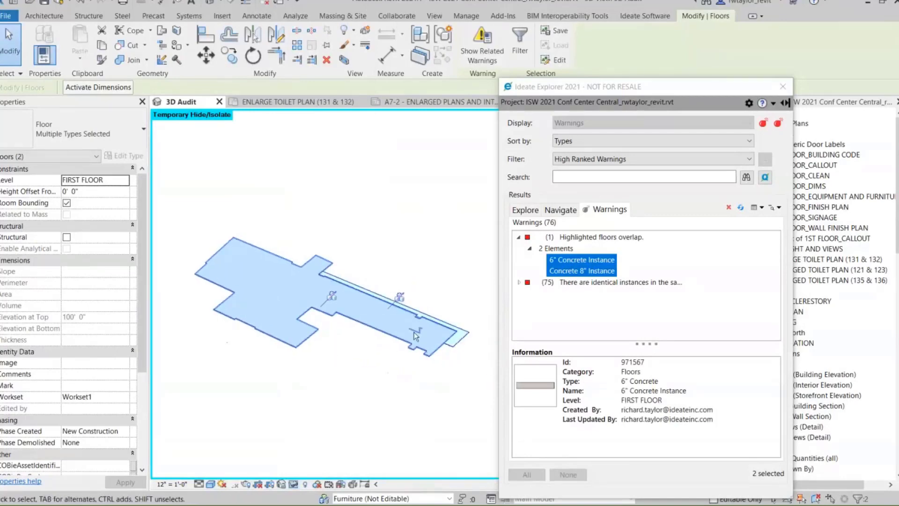
scroll(417, 324, "up", 5)
middle_click_drag(395, 296, 251, 342)
scroll(348, 322, "up", 3)
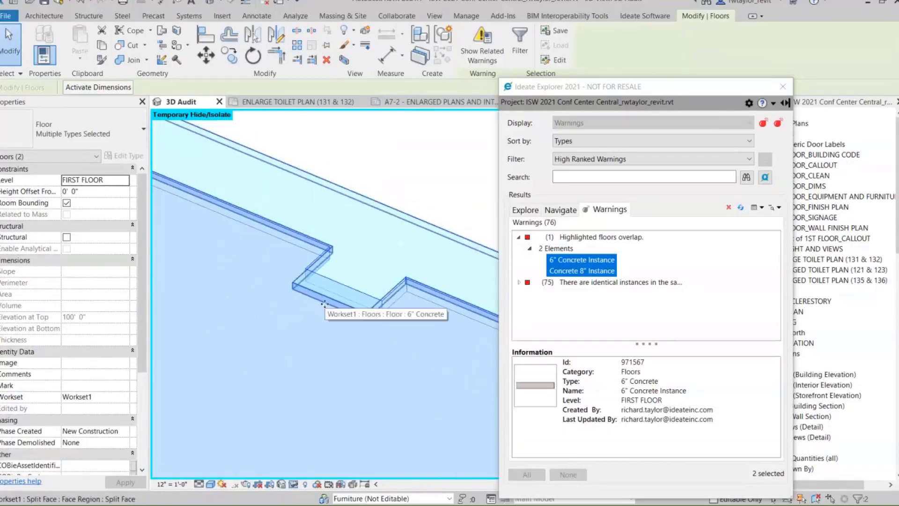
left_click(382, 205)
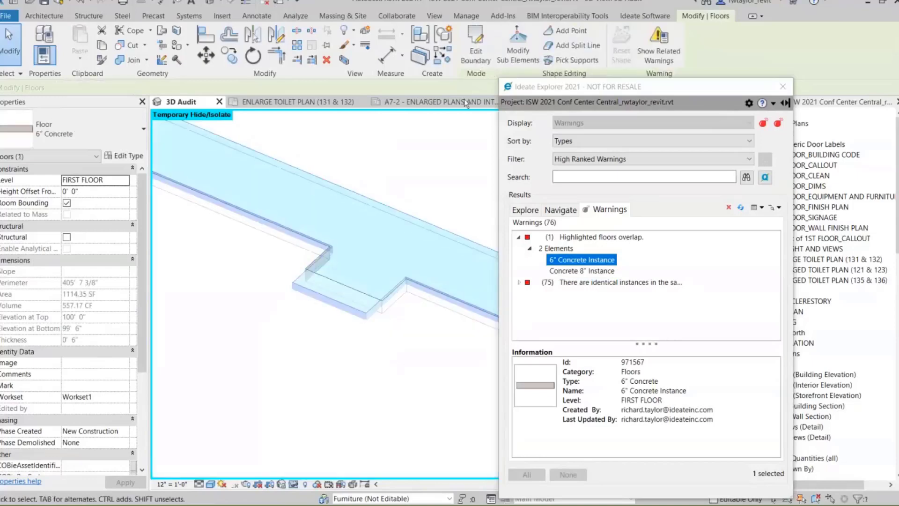
left_click(476, 60)
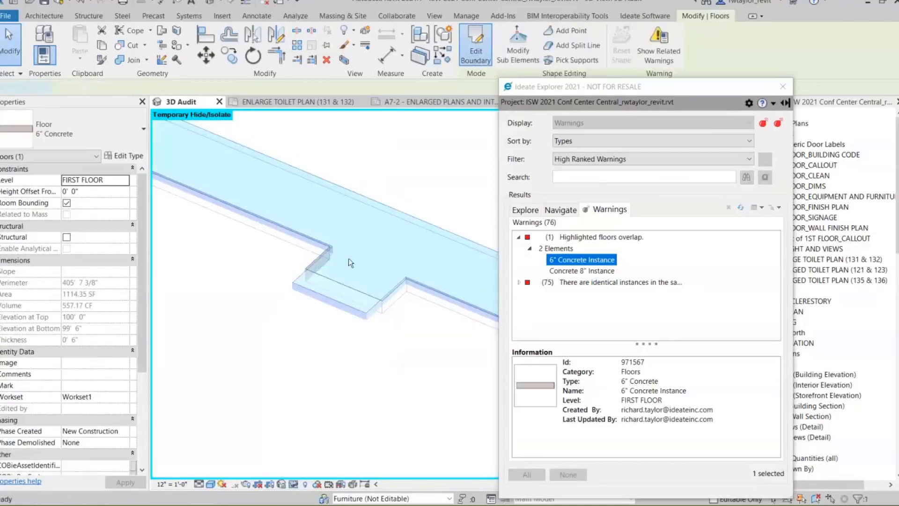
left_click(340, 284)
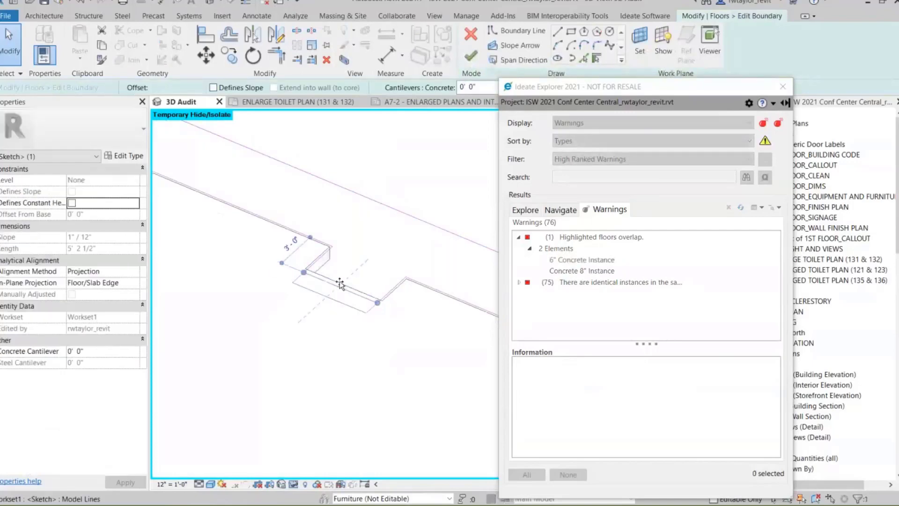
left_click_drag(339, 283, 344, 280)
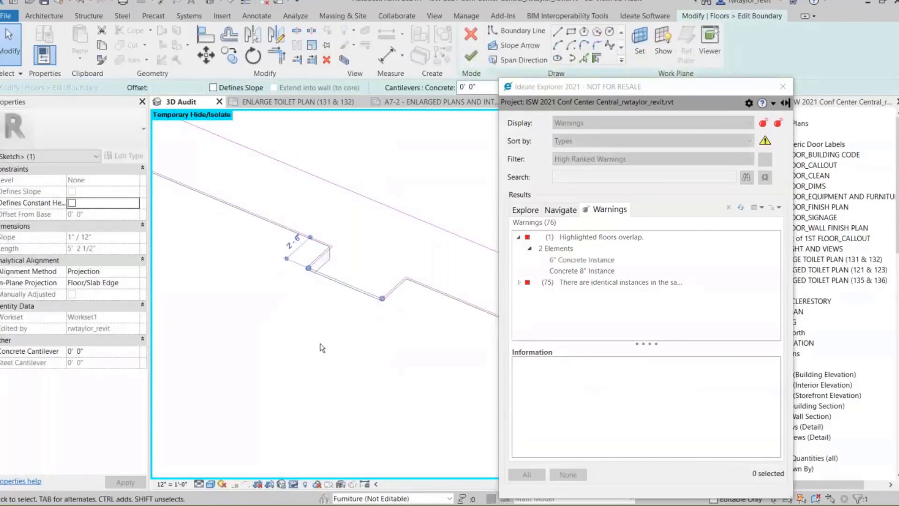
left_click(470, 63)
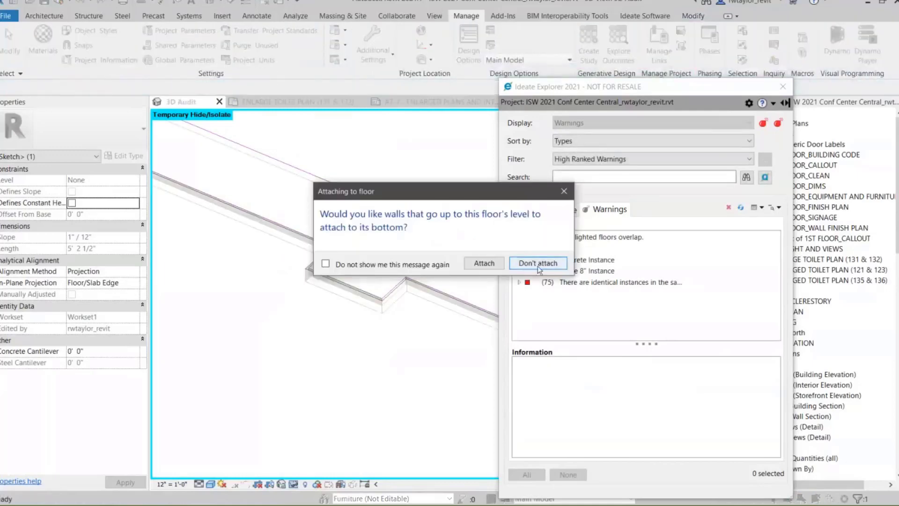
left_click(538, 263)
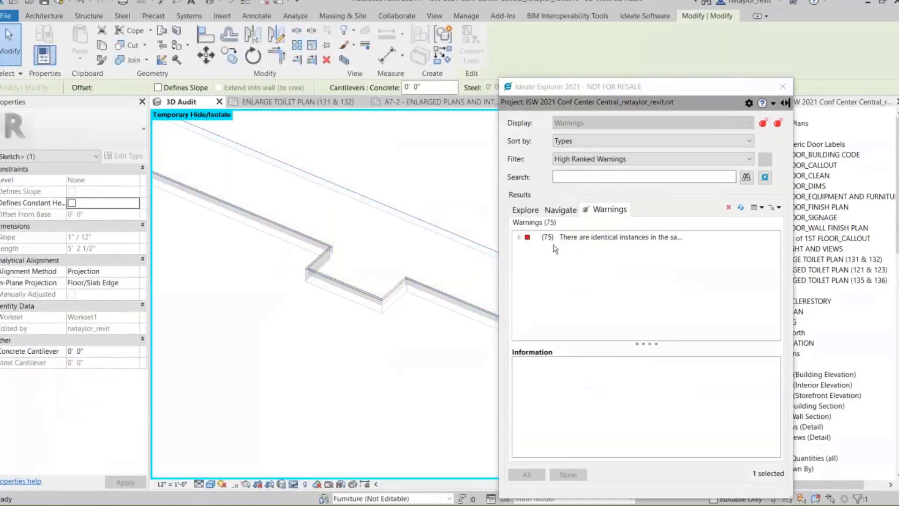
Step: Reset the temporary isolation in the 3D Audit view and fit the whole model in view
mouse_move(530, 242)
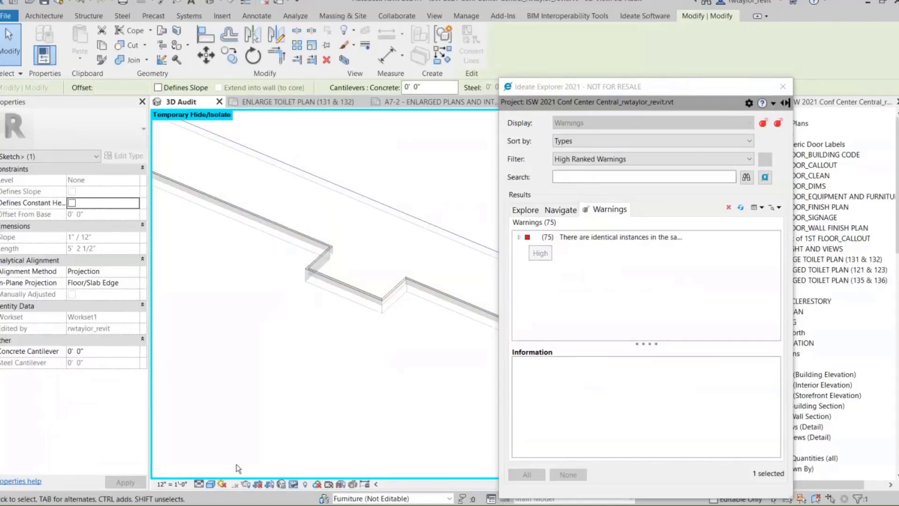
left_click(297, 485)
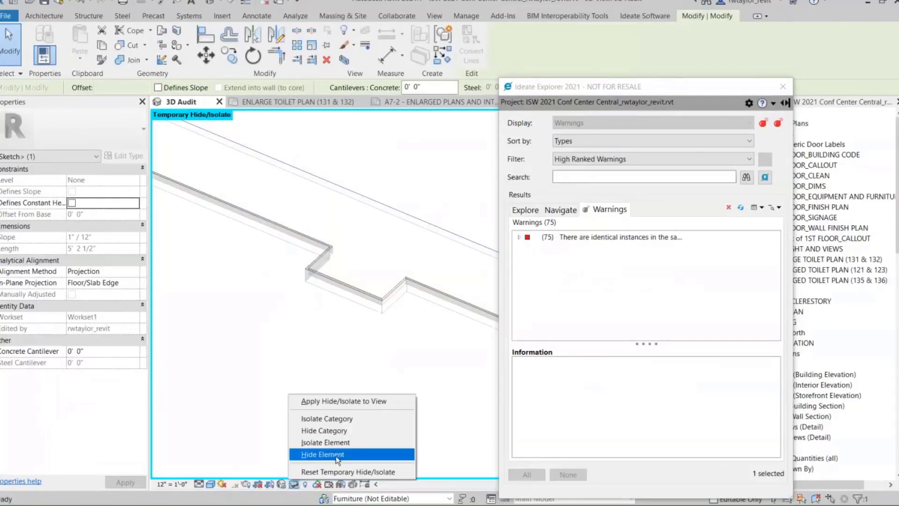
left_click(347, 471)
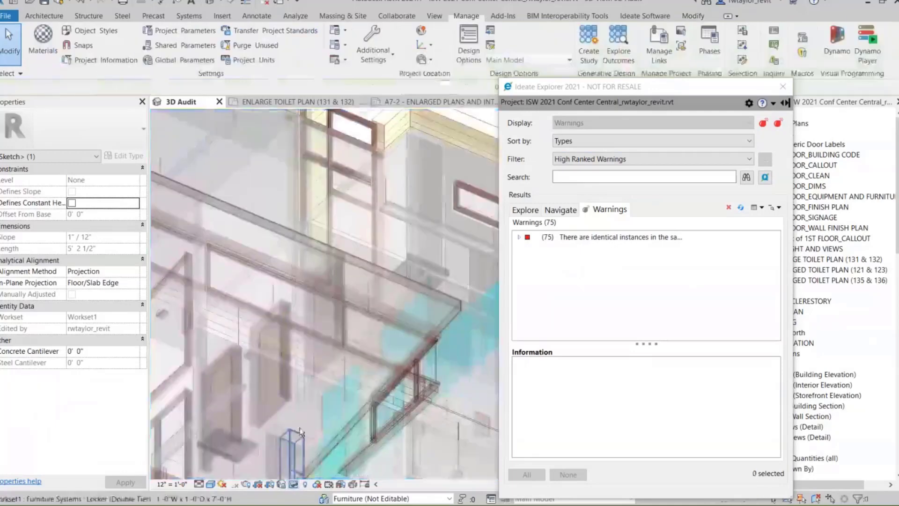
right_click(284, 375)
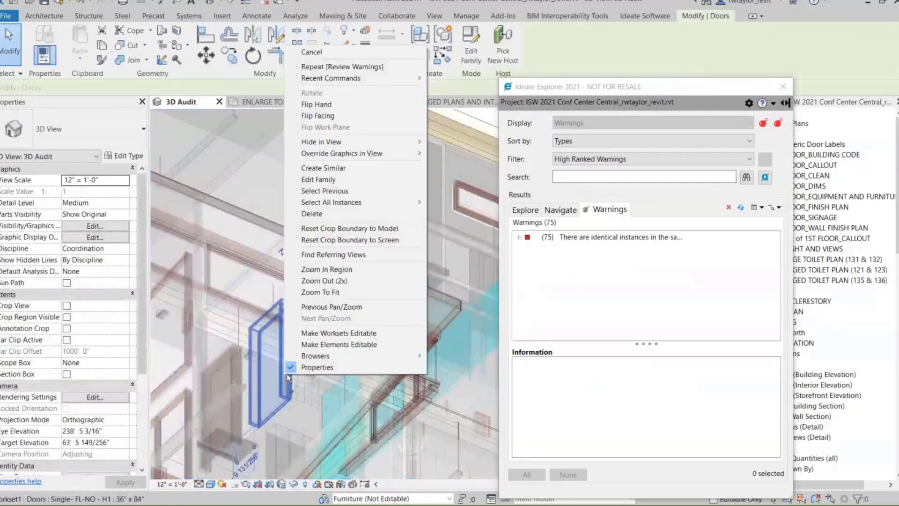
left_click(320, 294)
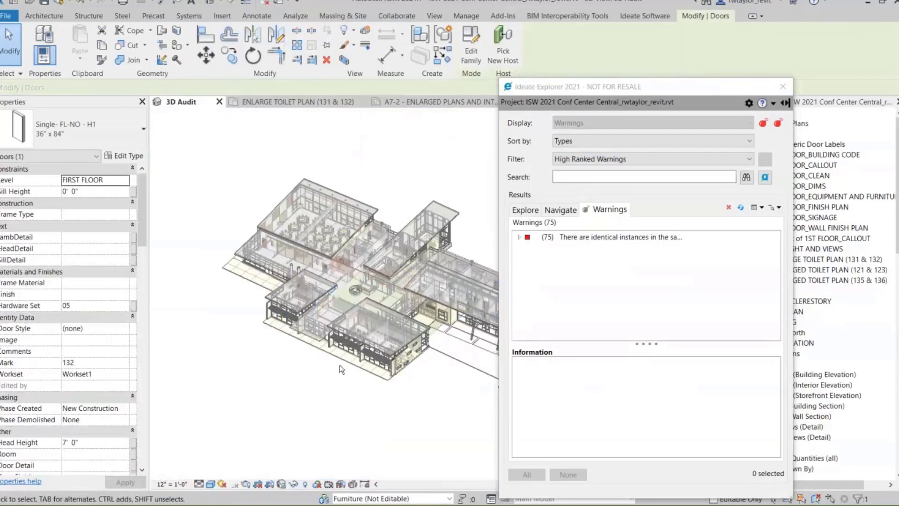
Step: Clear the warnings filter and hide the "Line in Sketch is slightly off axis" warning type
left_click(588, 160)
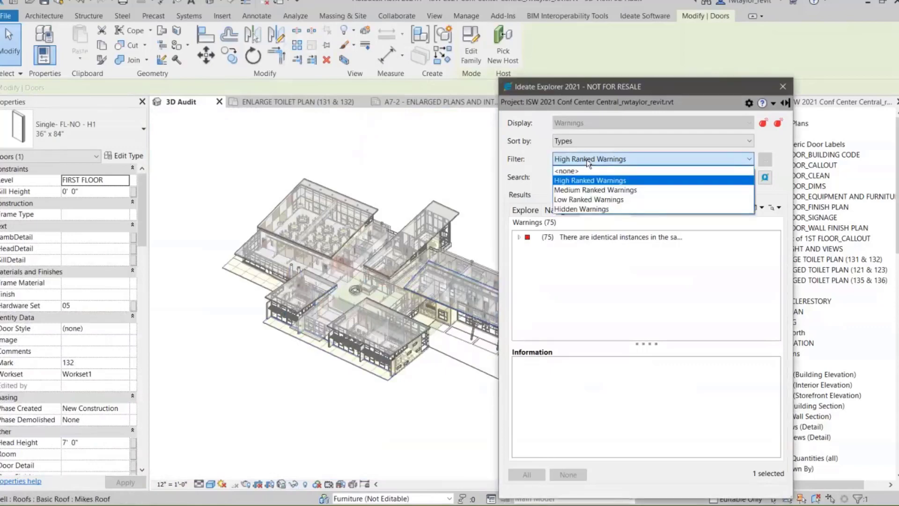
left_click(589, 170)
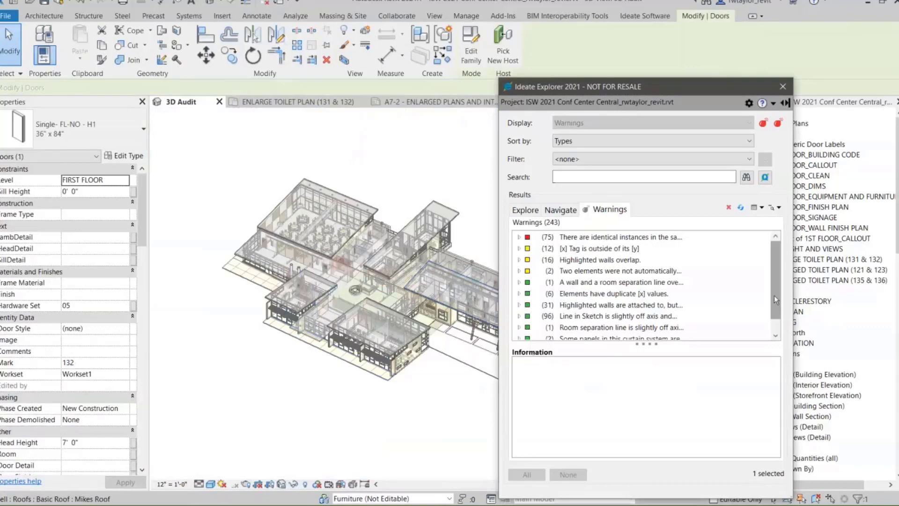
left_click_drag(774, 295, 774, 319)
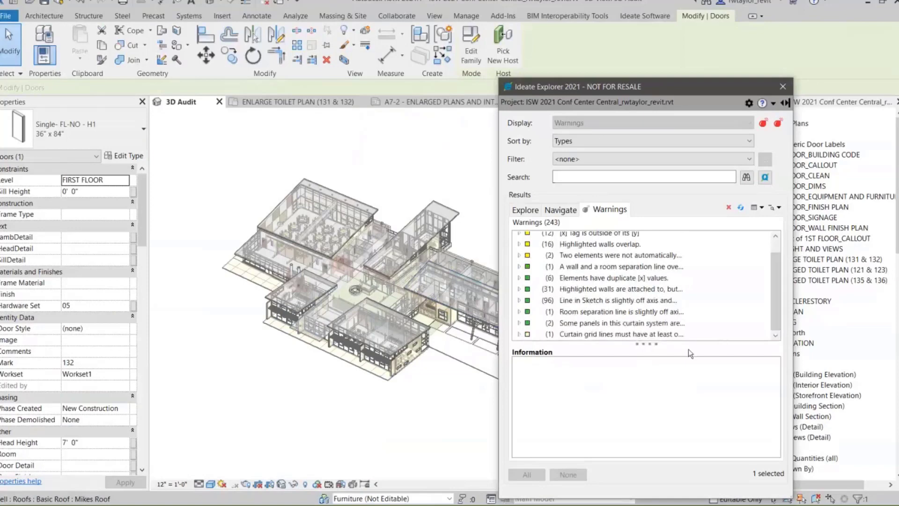
left_click(615, 302)
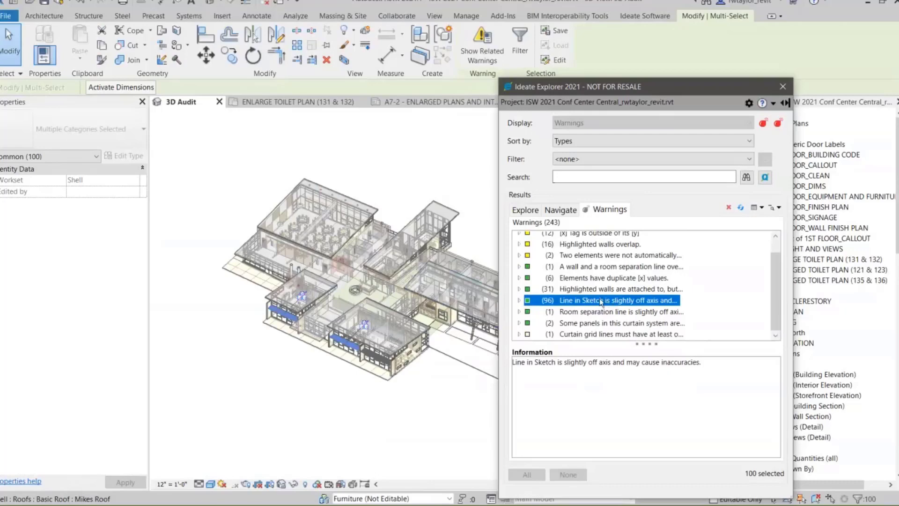
right_click(602, 302)
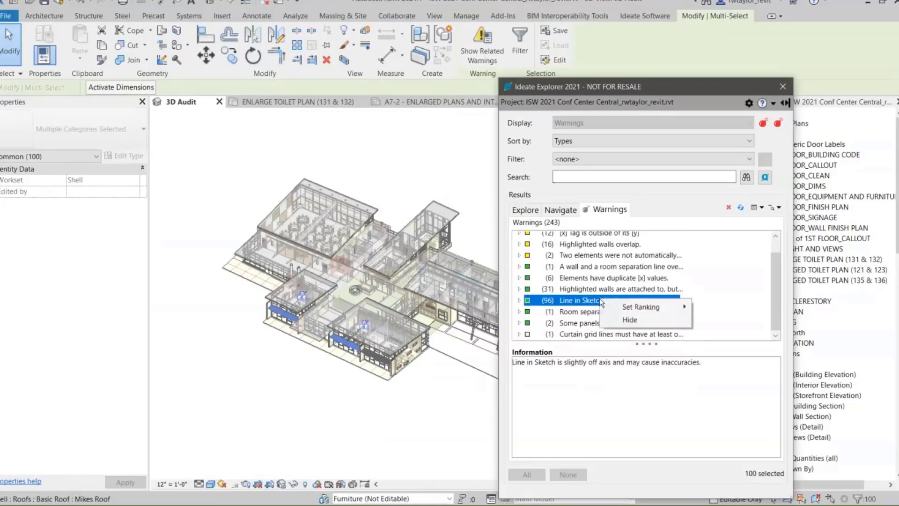
left_click(632, 319)
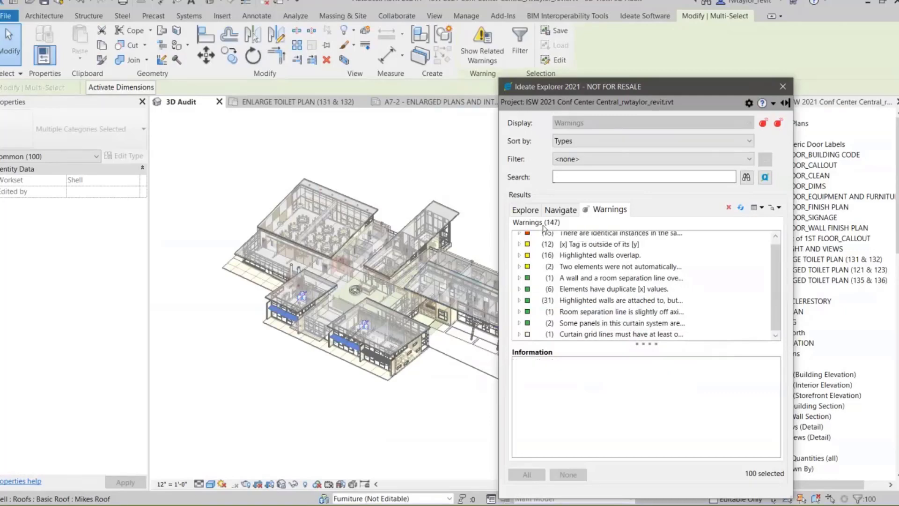
Step: Filter the warnings list to Hidden Warnings to review the hidden type, and set the filter back to <none>
left_click(594, 157)
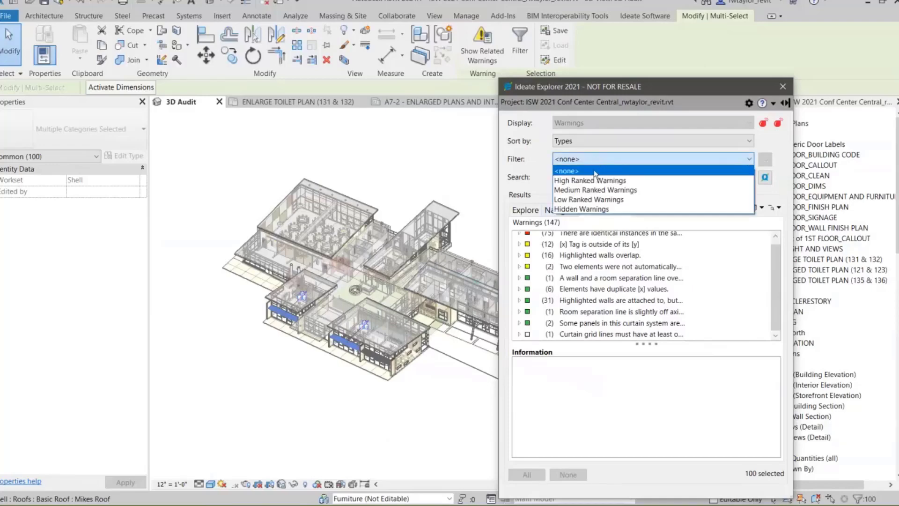
left_click(591, 209)
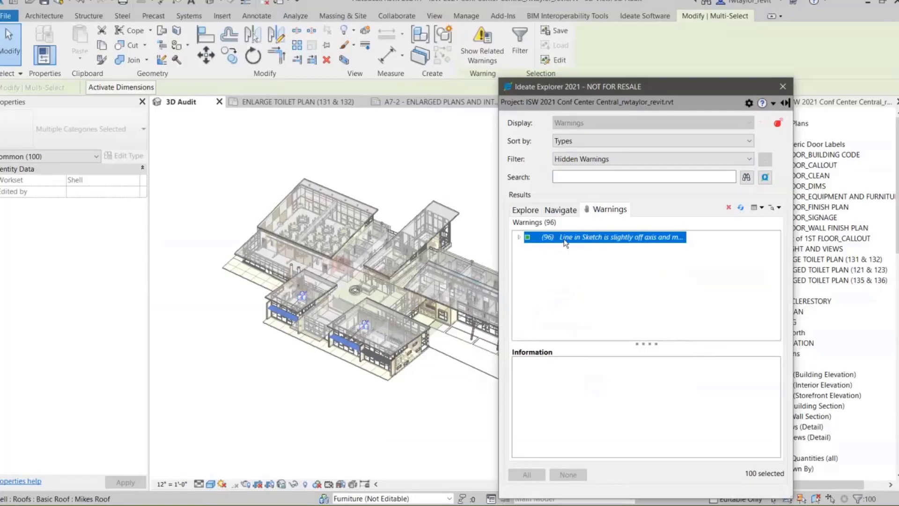
left_click(609, 160)
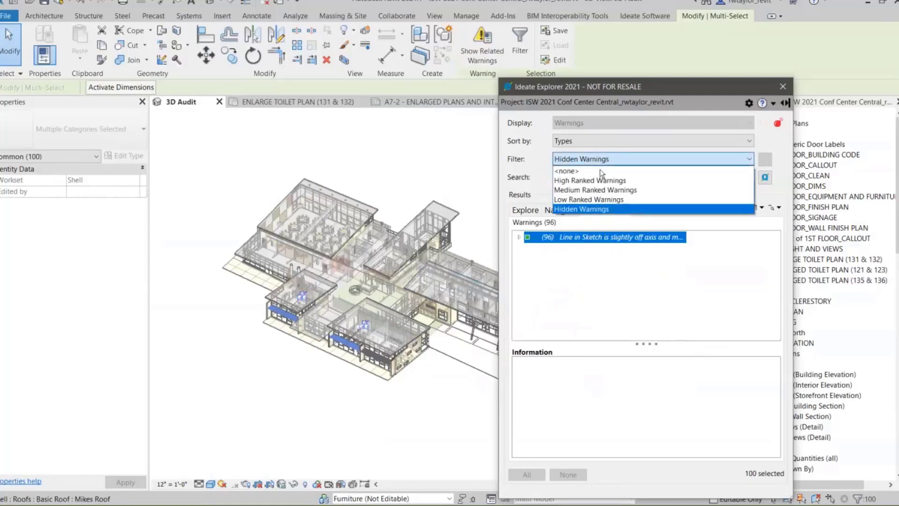
left_click(602, 169)
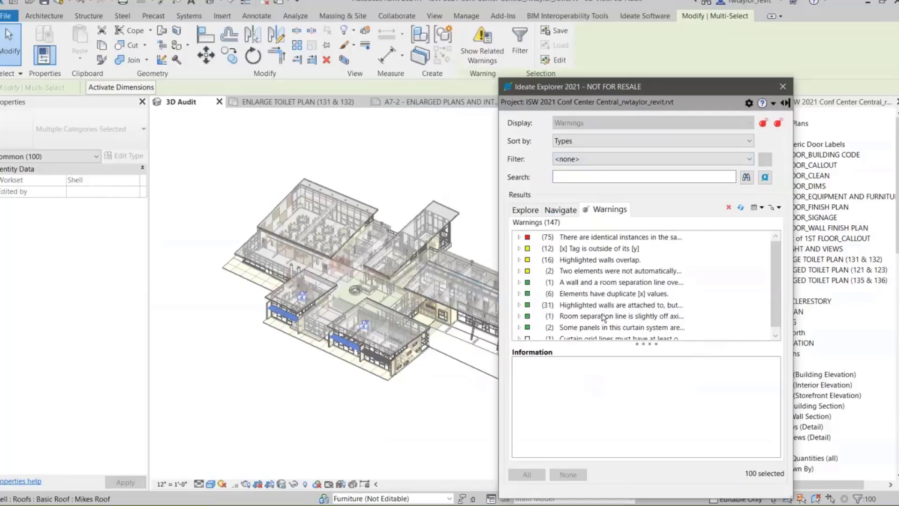
Step: Switch to the PowerPoint slide show
key("alt+Tab")
key("alt+Tab")
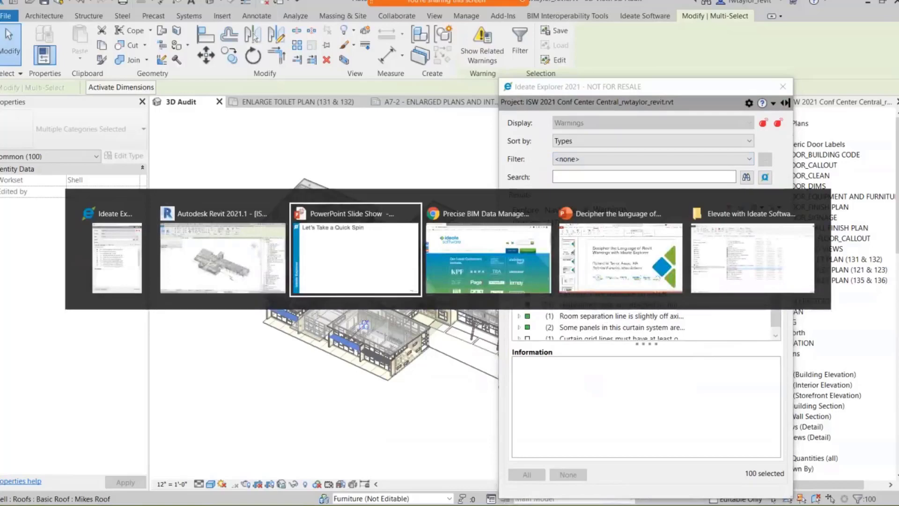
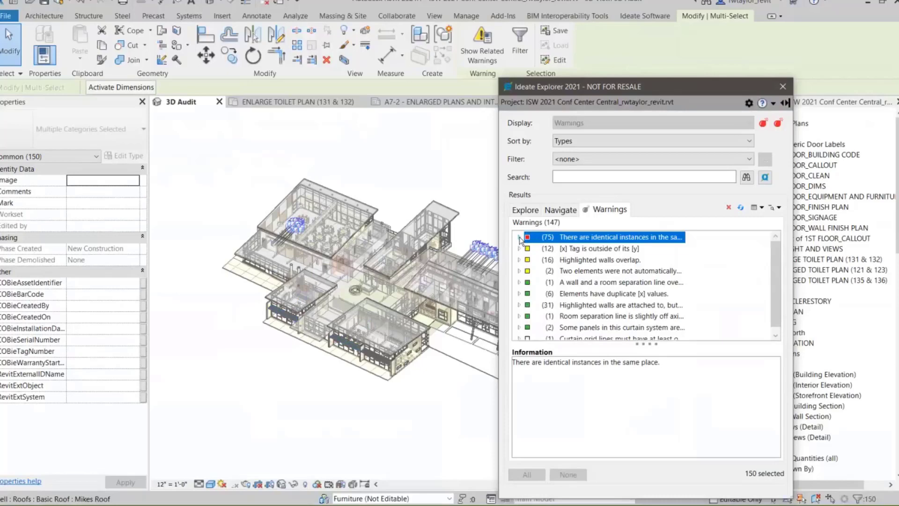
Step: Expand the identical instances warning and examine several of its element pairs throughout the list
left_click(519, 238)
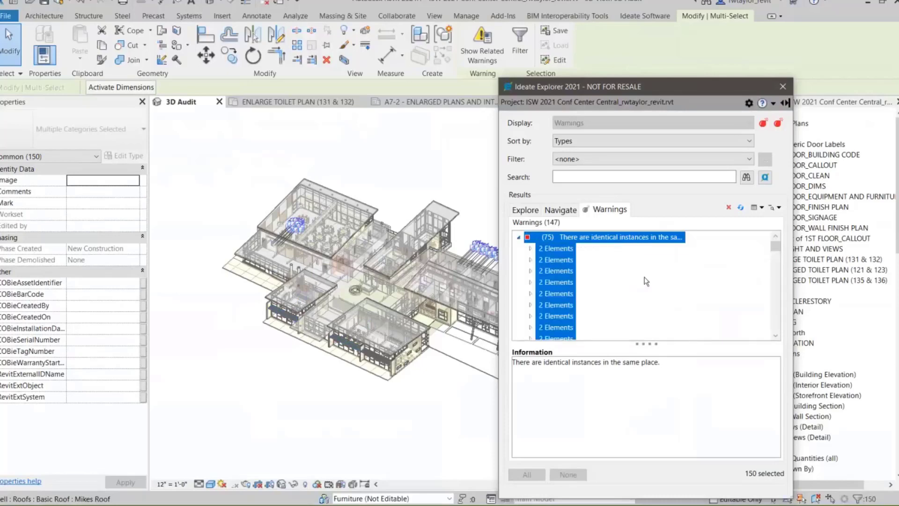
left_click(572, 283)
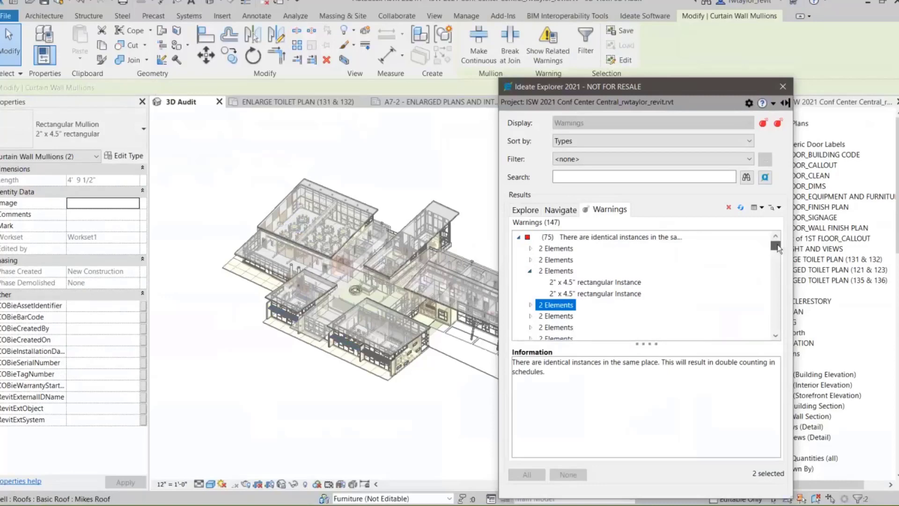
left_click_drag(775, 248, 775, 317)
left_click(531, 305)
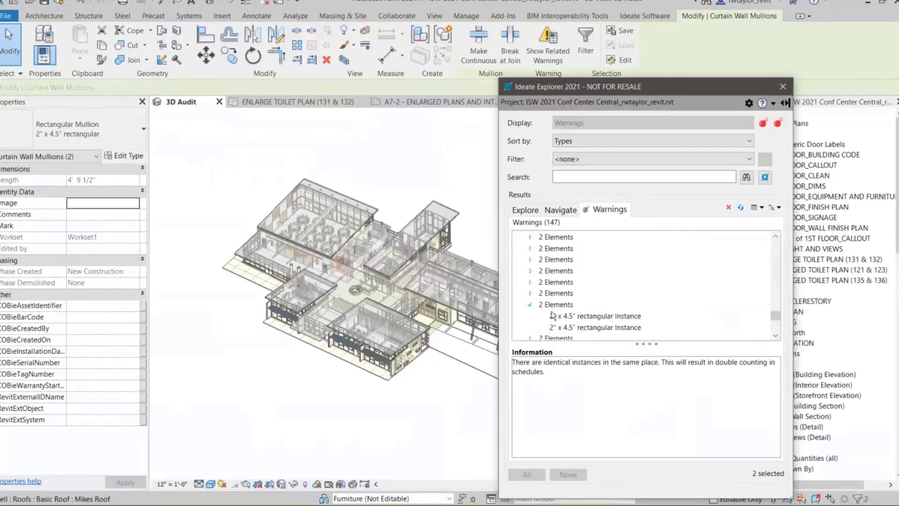
left_click(575, 316)
scroll(777, 330, "down", 3)
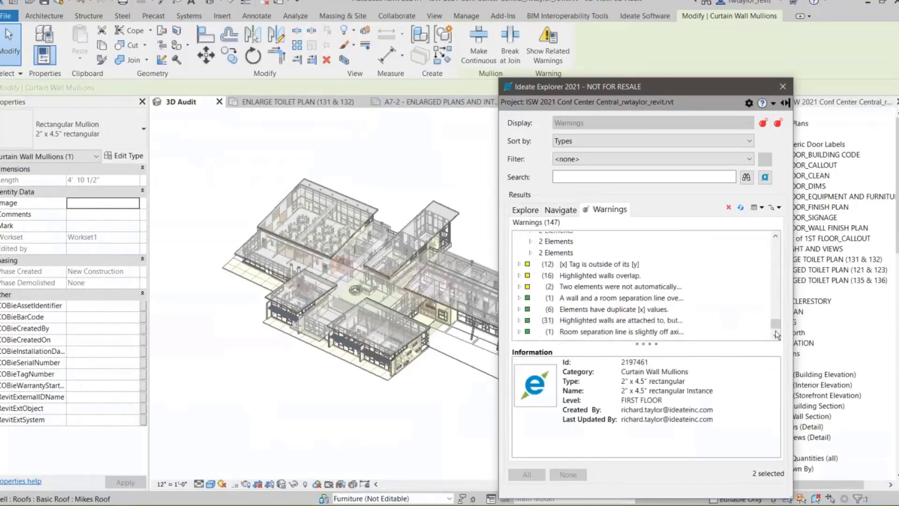
left_click(530, 253)
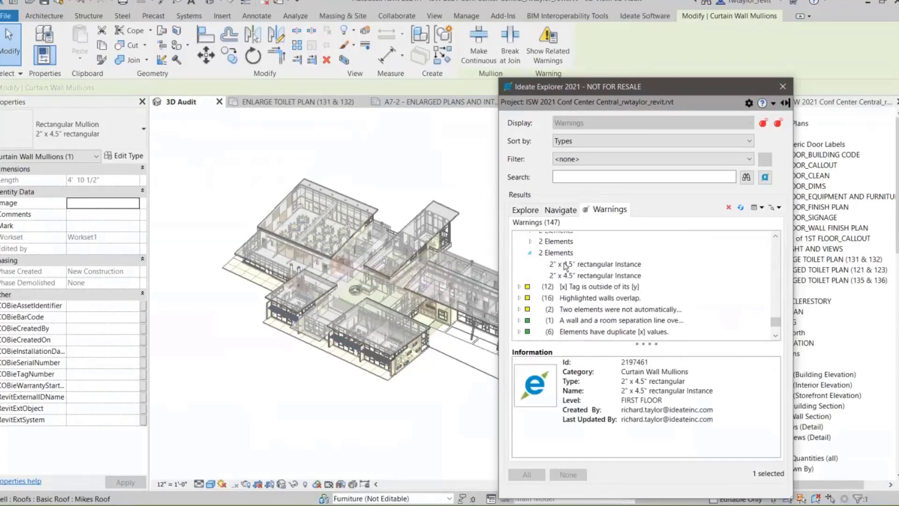
left_click(530, 241)
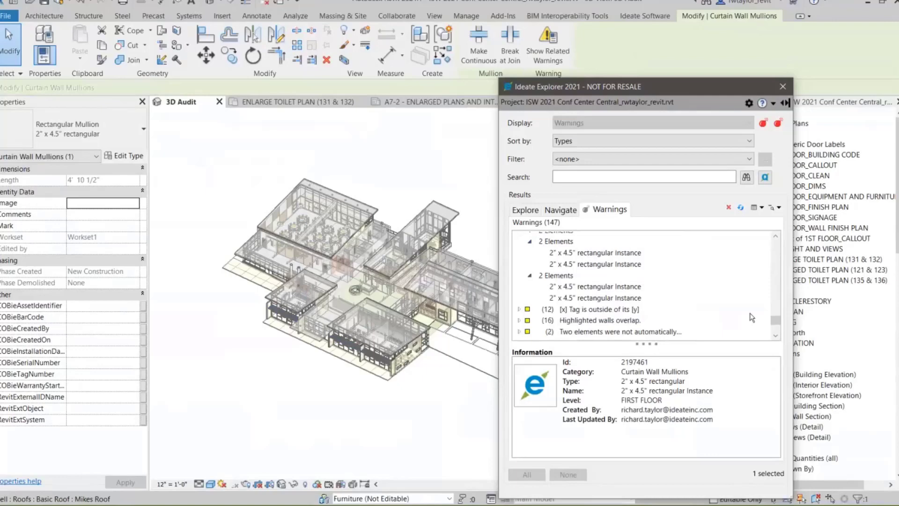
scroll(647, 284, "up", 3)
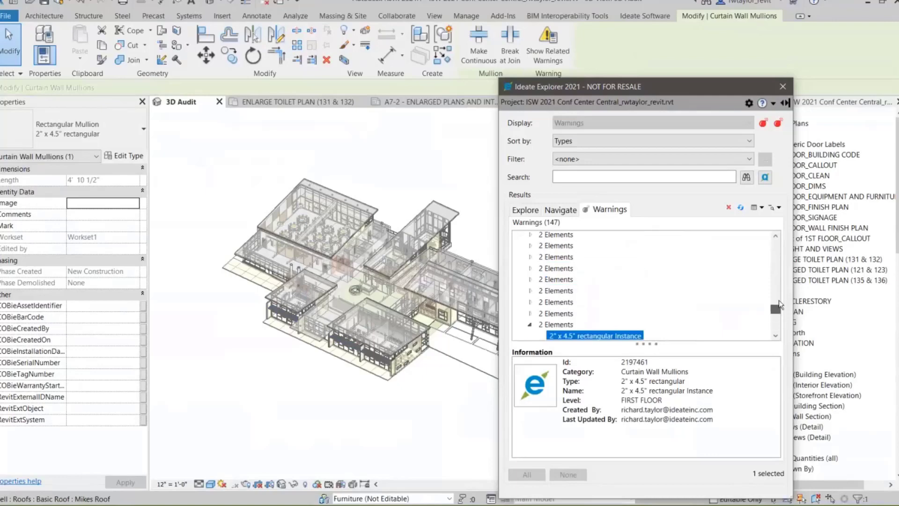
left_click(530, 273)
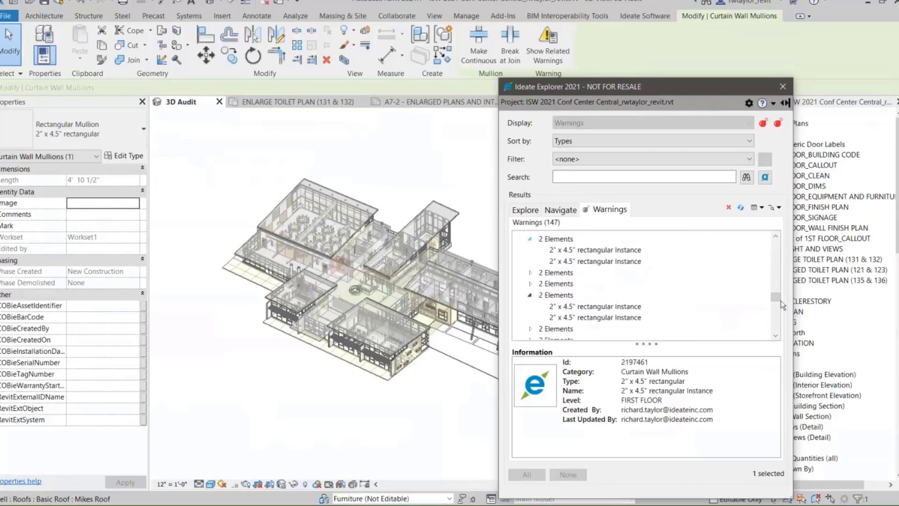
left_click_drag(776, 298, 775, 244)
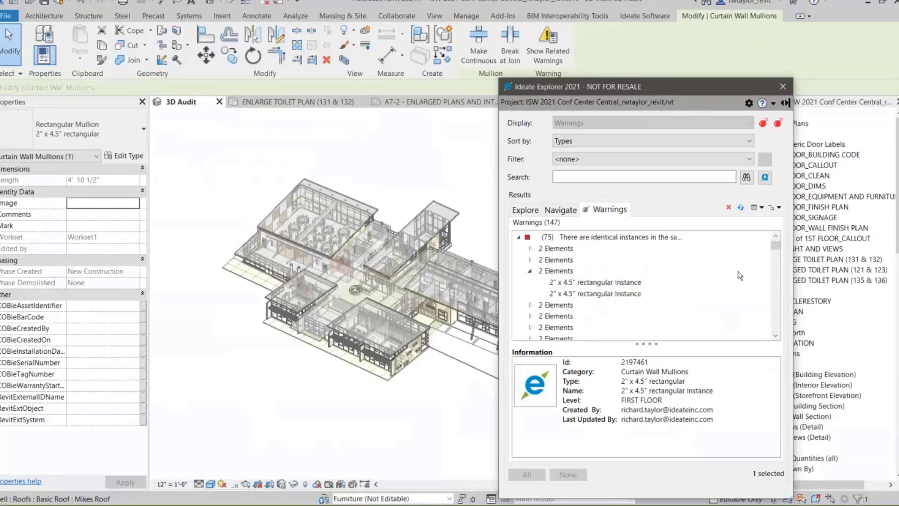
Step: Apply Retain Originals to the whole identical instances warning to select the duplicates, and dismiss the deletion dialog without deleting
left_click(608, 238)
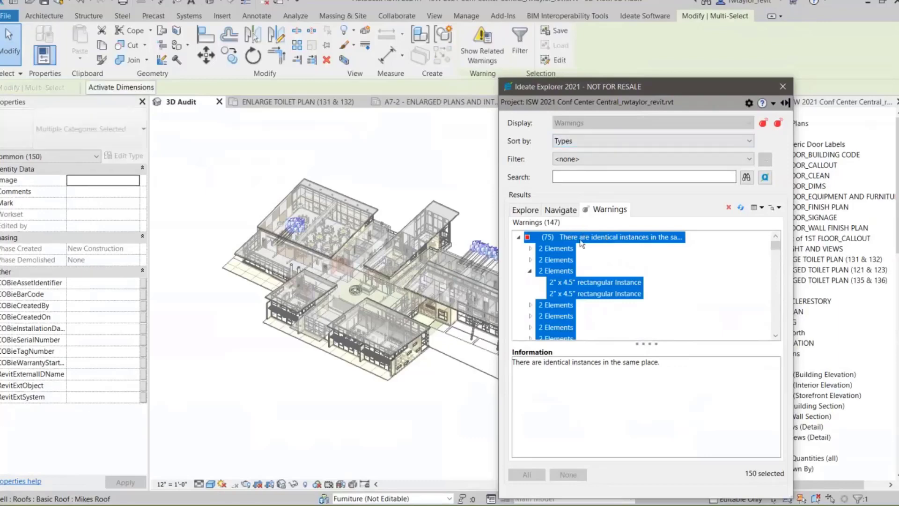
right_click(580, 240)
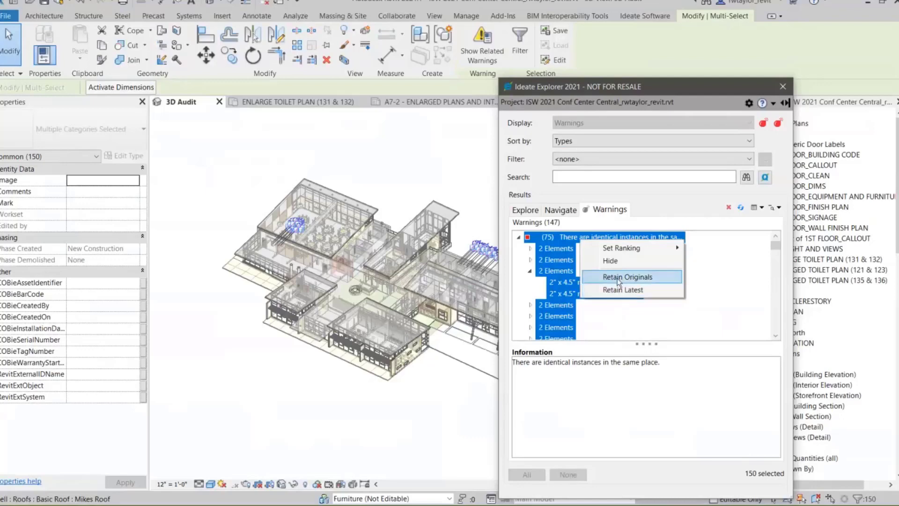
left_click(617, 277)
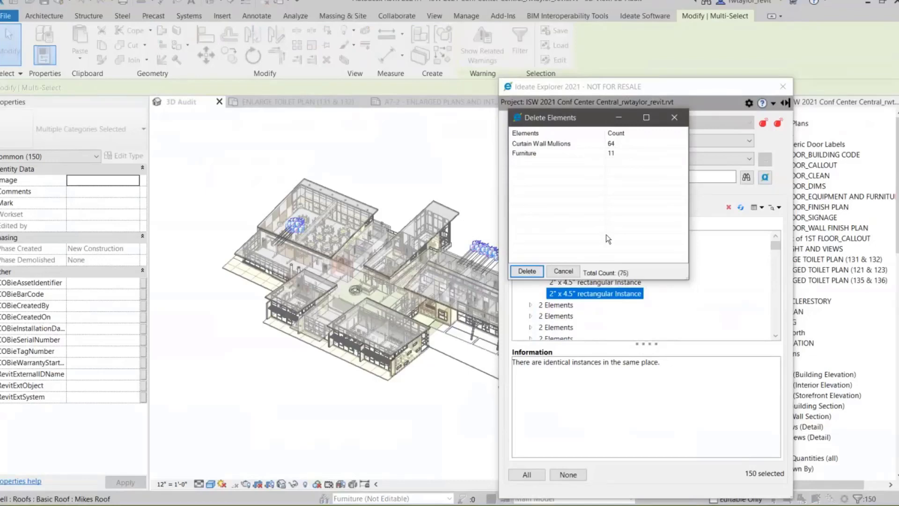
left_click(674, 118)
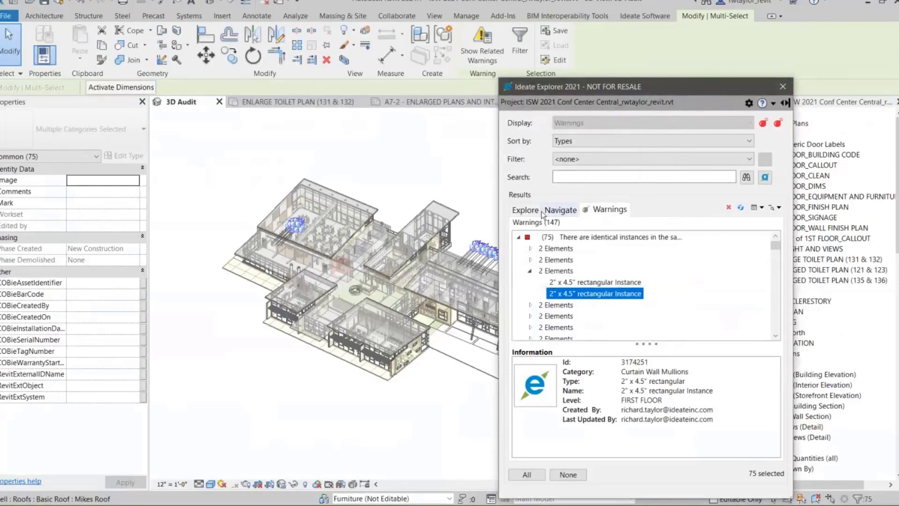
Step: Show only the Current Selection by category in Ideate Explorer's element list
left_click(527, 210)
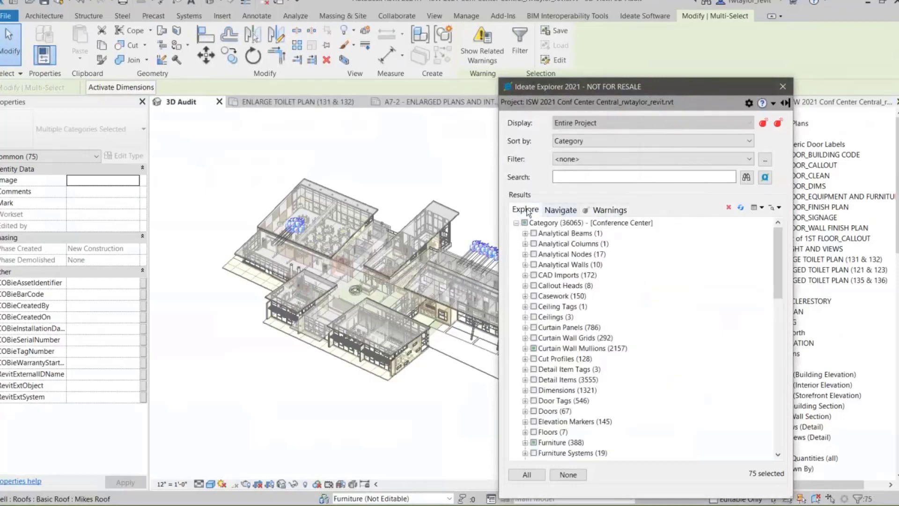
left_click(595, 124)
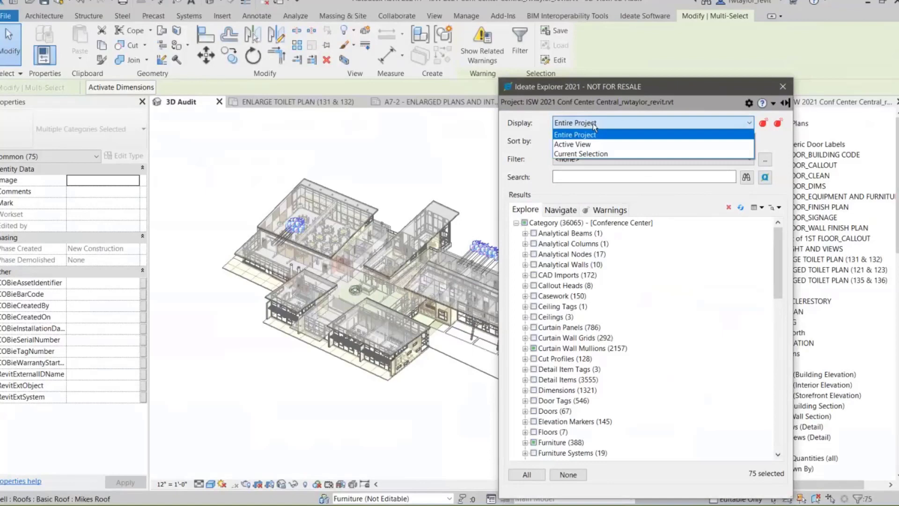
left_click(585, 153)
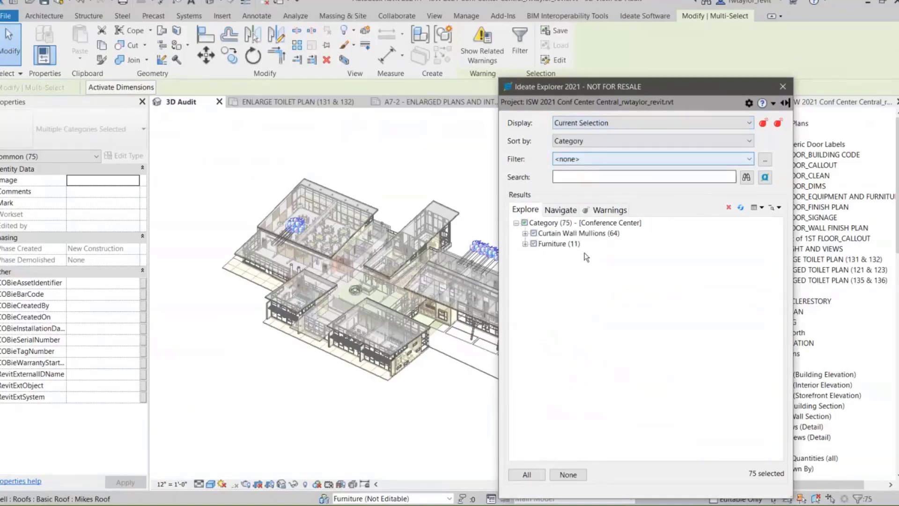
Step: Expand the selected Furniture down to the Chair-Stacking and Table-Round instances and zoom to the 60" Diameter table
left_click(525, 244)
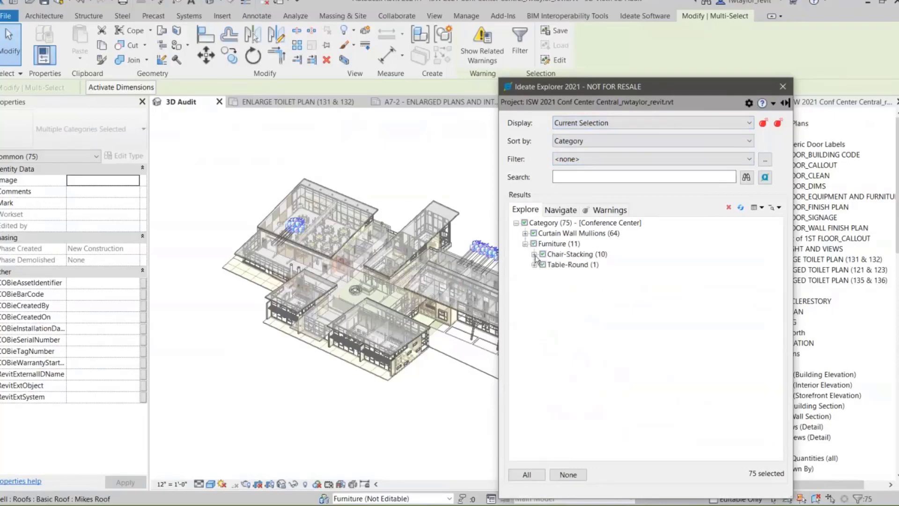
left_click(534, 254)
left_click(543, 266)
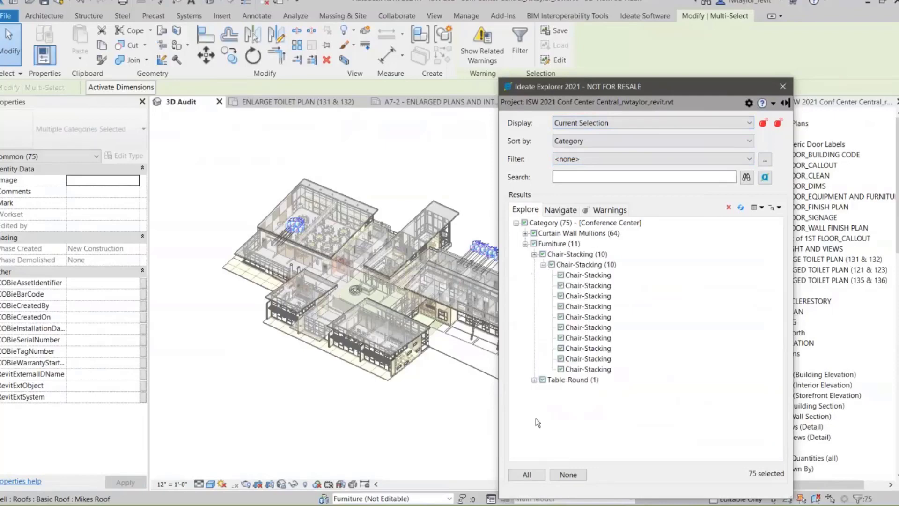
left_click(534, 380)
left_click(544, 390)
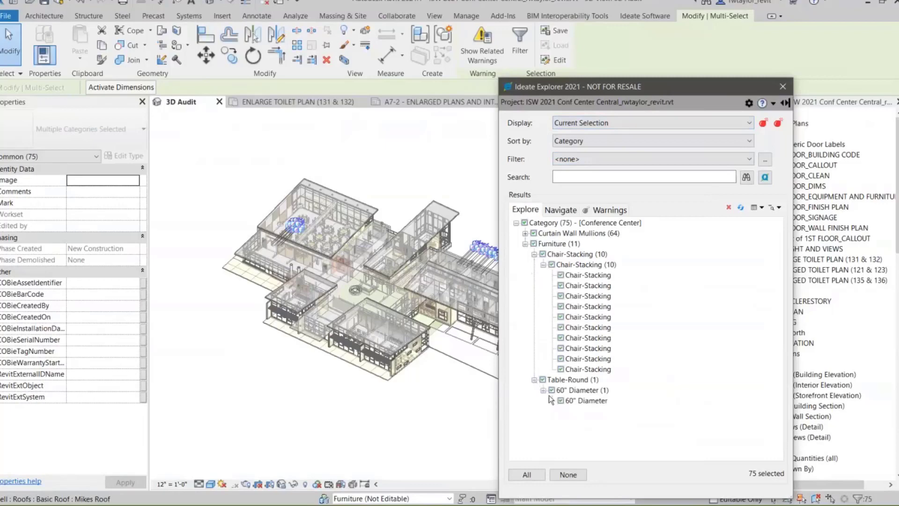
left_click(586, 401)
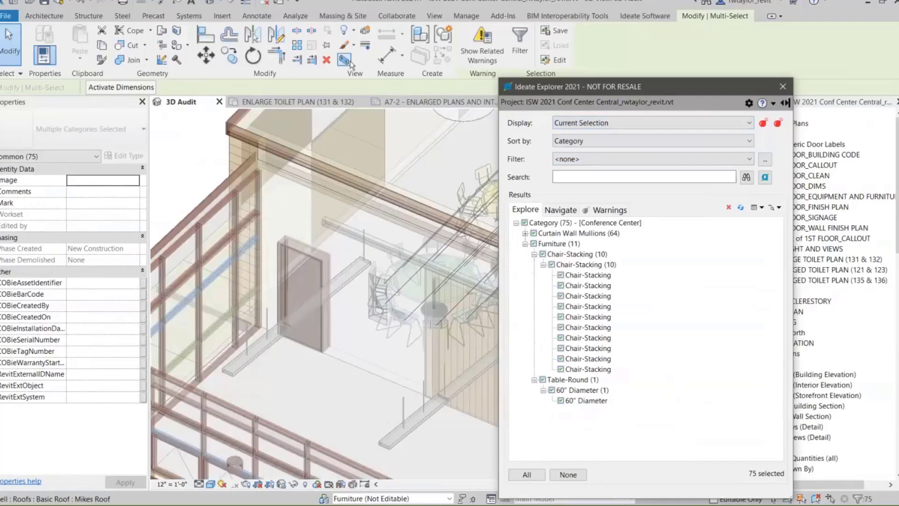
Step: Enclose the selected duplicates in a section box in the 3D Audit view and inspect the furniture and mullions inside
middle_click(423, 409)
middle_click(424, 408)
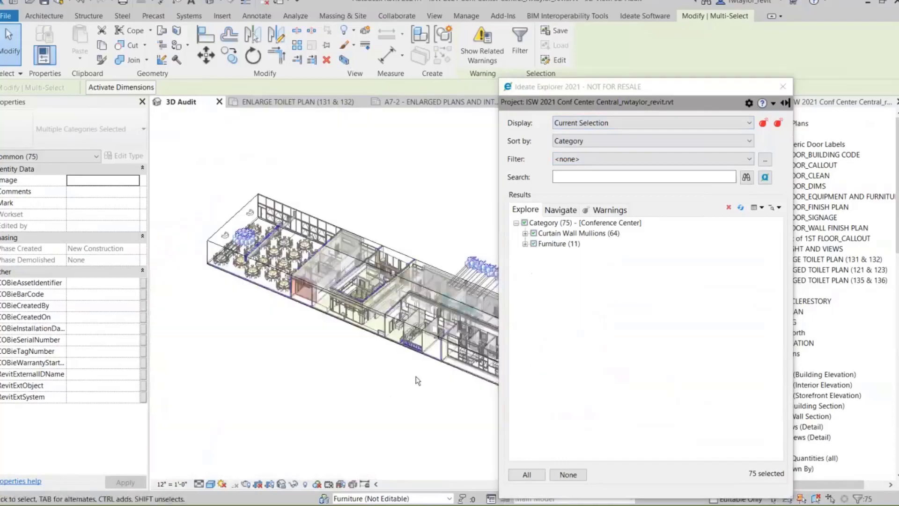
middle_click_drag(390, 369, 283, 352)
scroll(282, 352, "down", 1)
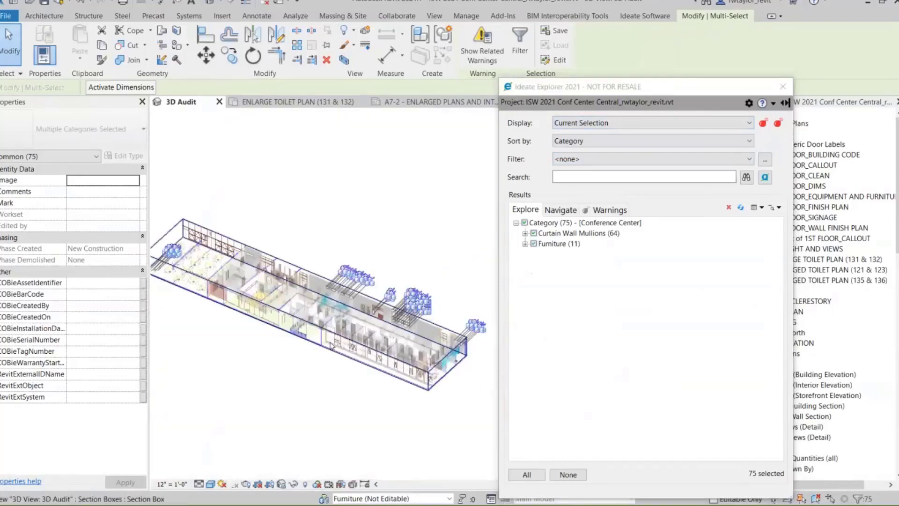
scroll(179, 246, "up", 5)
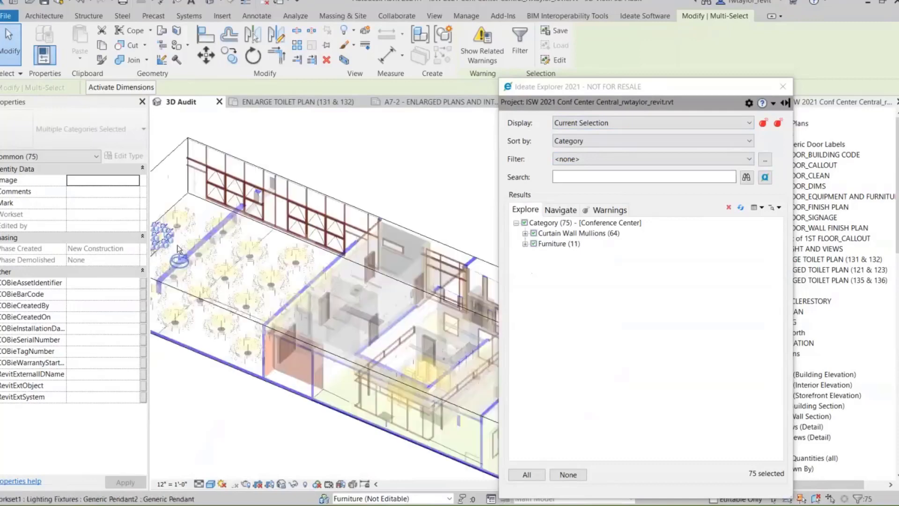
Step: Delete all the selected duplicate curtain wall mullions and furniture with Ideate Explorer
scroll(180, 245, "up", 5)
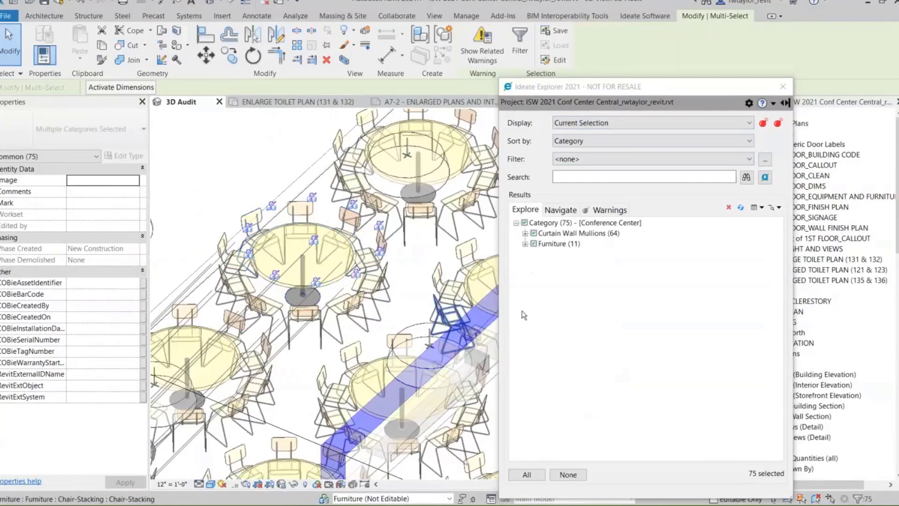
left_click(196, 179)
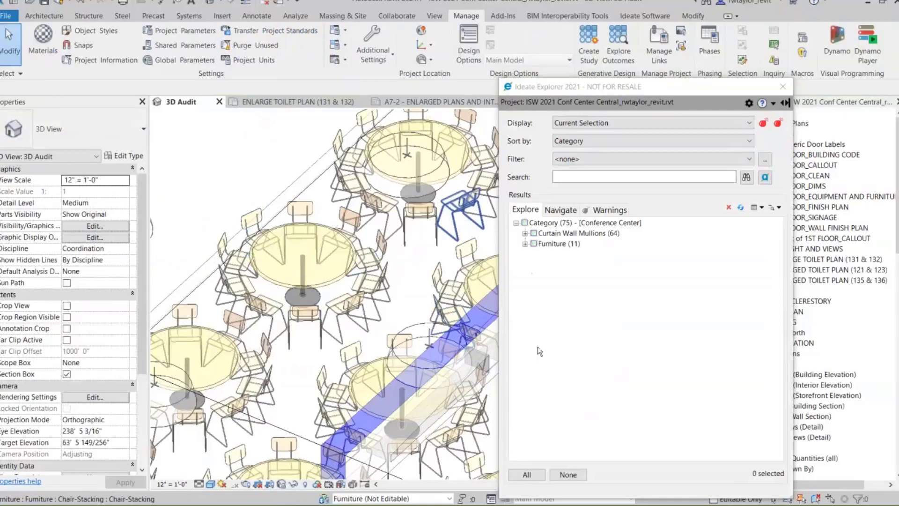
left_click(525, 223)
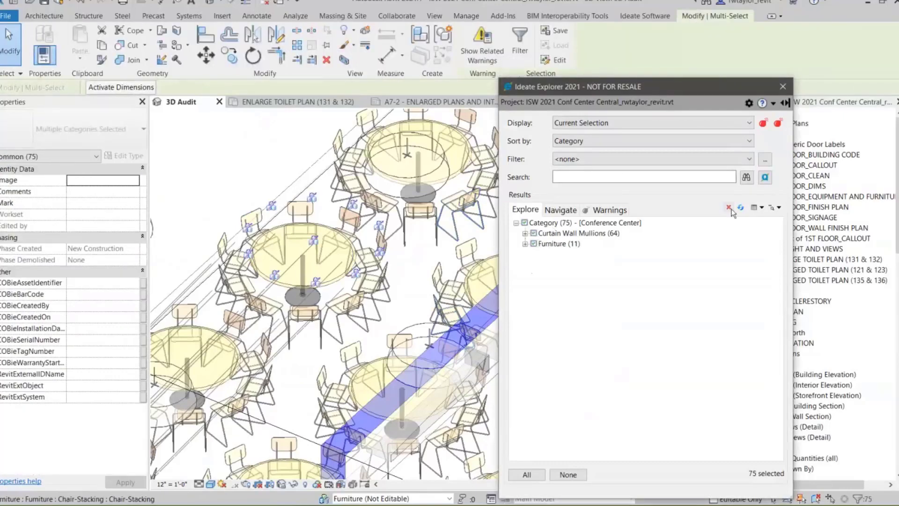
left_click(729, 208)
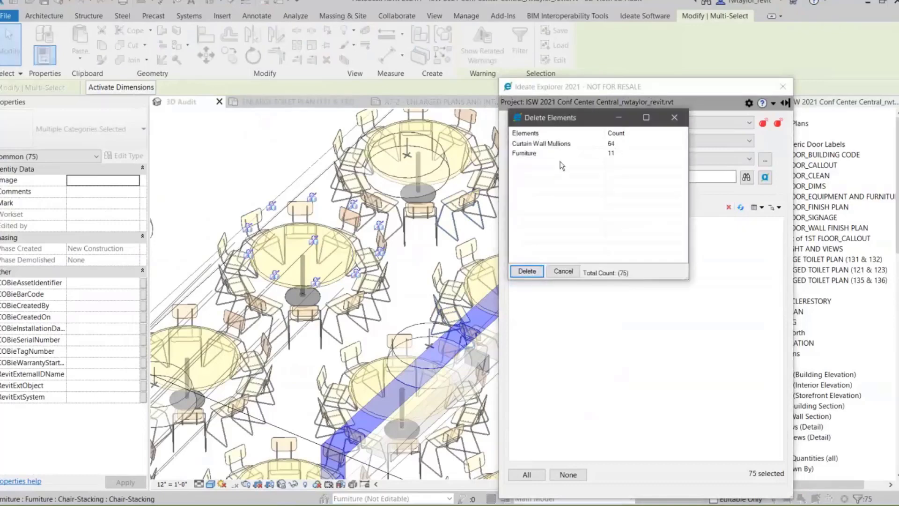
left_click(526, 271)
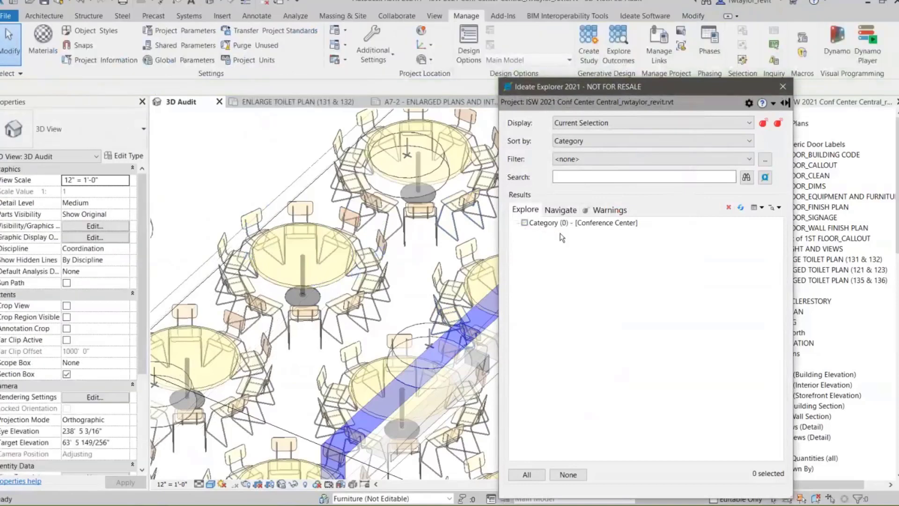
Step: Set Ideate Explorer to display the Entire Project and list the project's remaining warnings by type
left_click(574, 121)
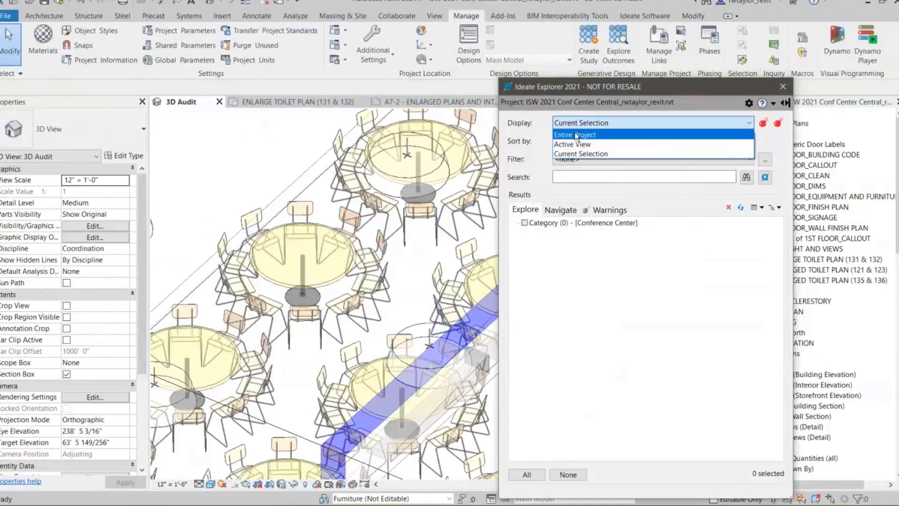
left_click(575, 135)
left_click(604, 210)
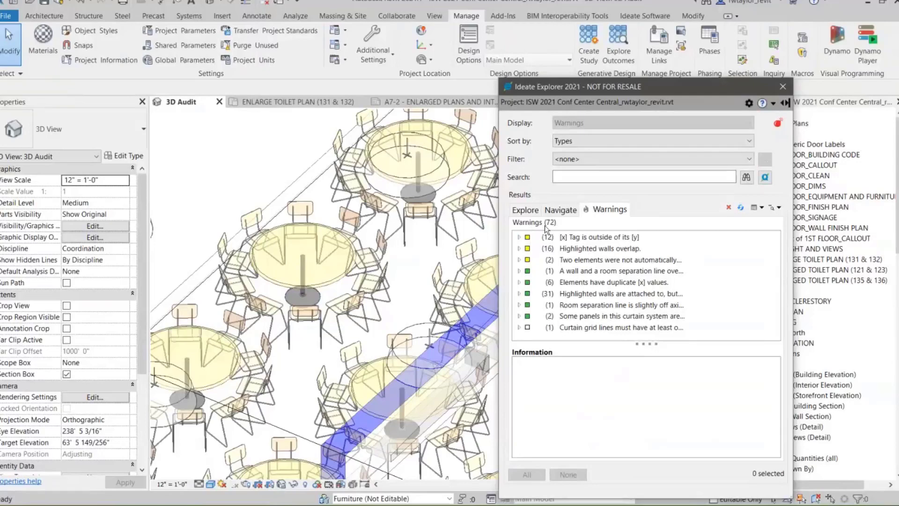
Step: Set the project warning threshold to 200 warnings per 100MB file and save the ranking changes
left_click(748, 104)
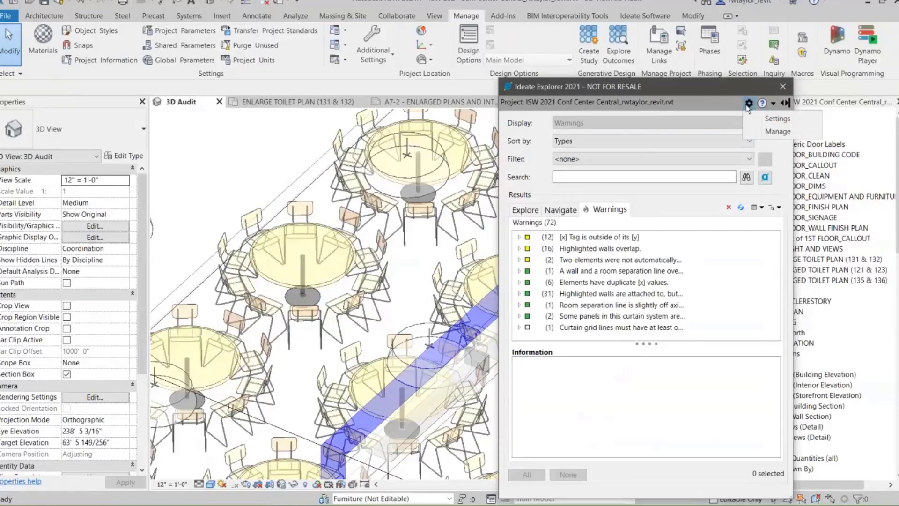
left_click(768, 131)
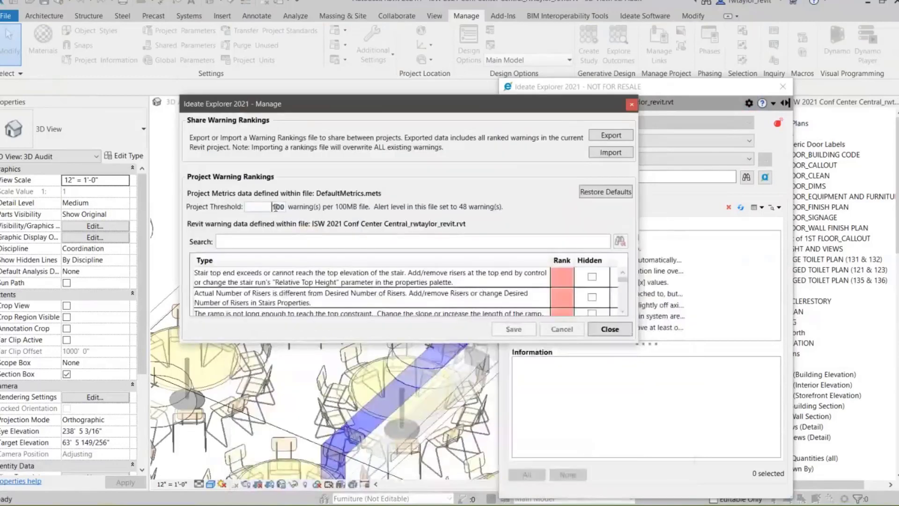
left_click_drag(267, 207, 303, 209)
type("200")
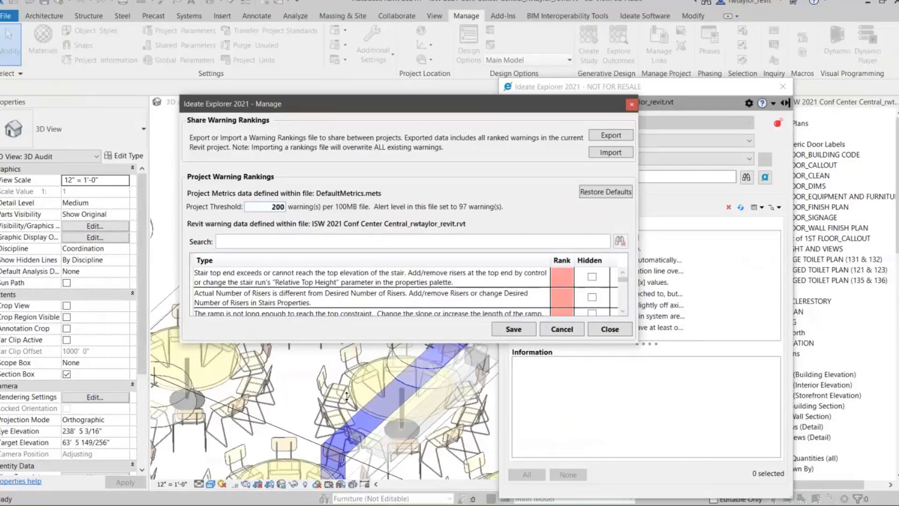
left_click_drag(346, 444, 346, 442)
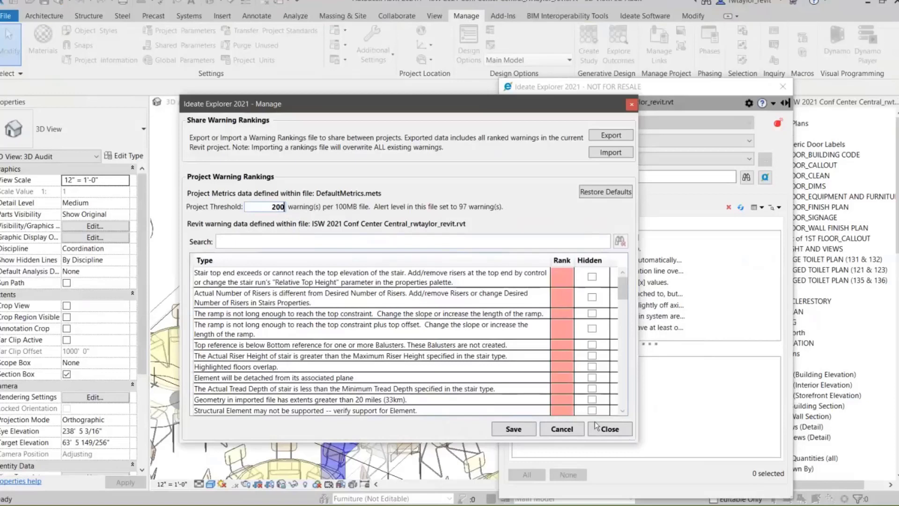
left_click(615, 429)
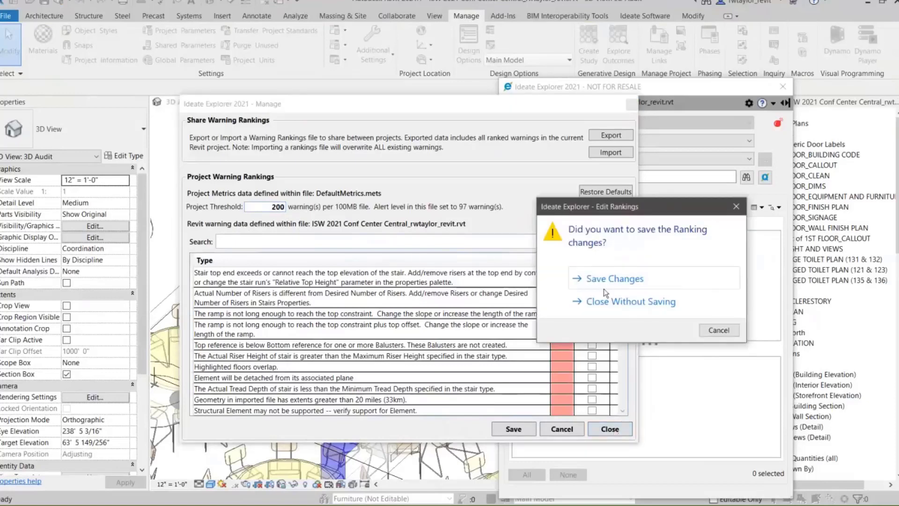
left_click(602, 282)
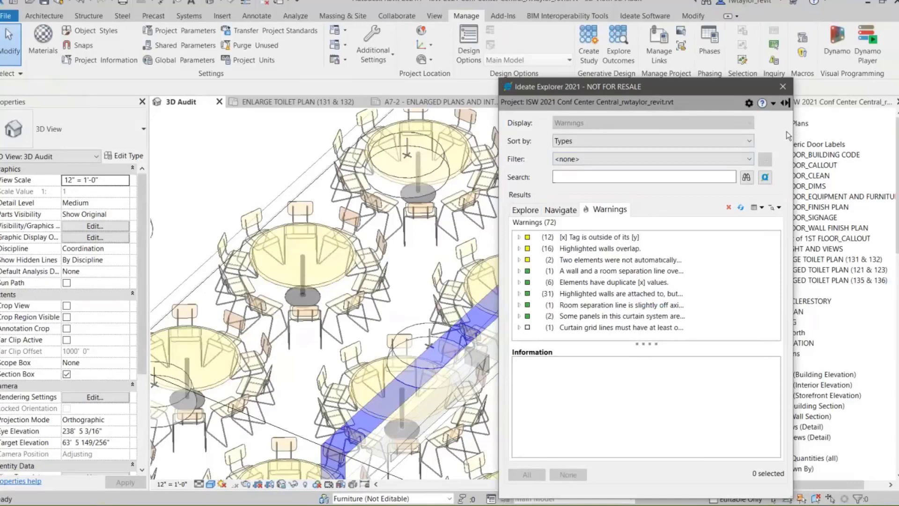
Step: Rank the "[x] Tag is outside of its [y]" warning type as Low and refresh the warnings list
left_click(549, 238)
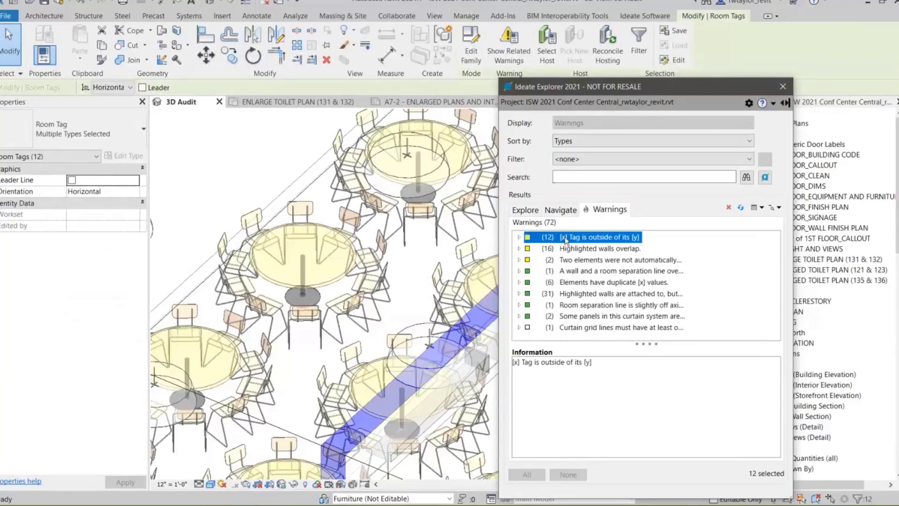
right_click(576, 240)
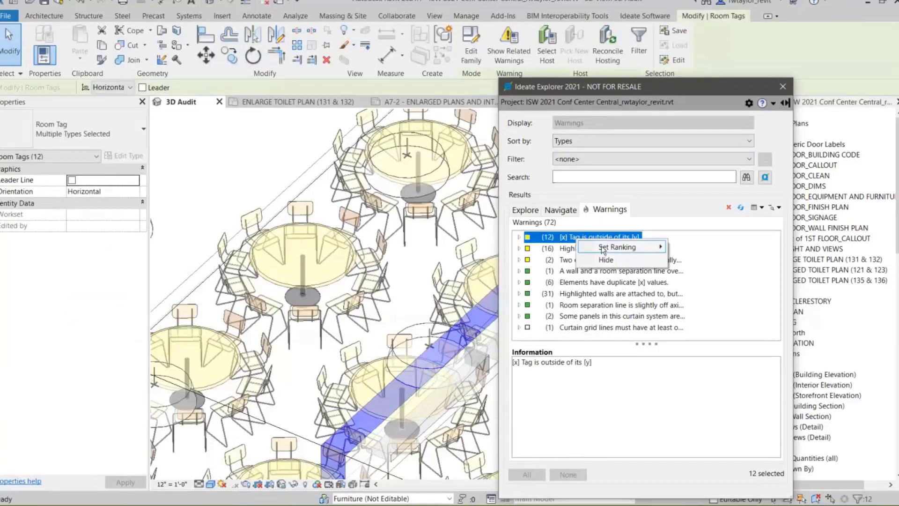
mouse_move(604, 250)
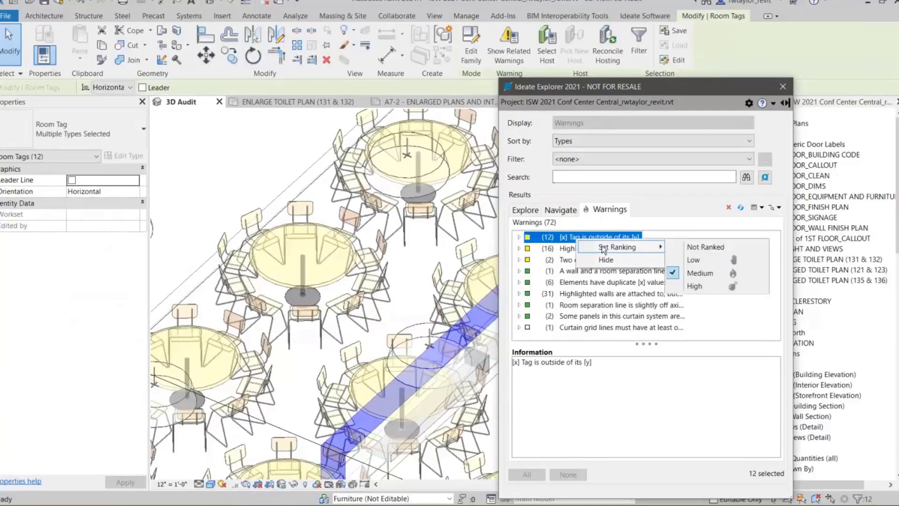
left_click(697, 260)
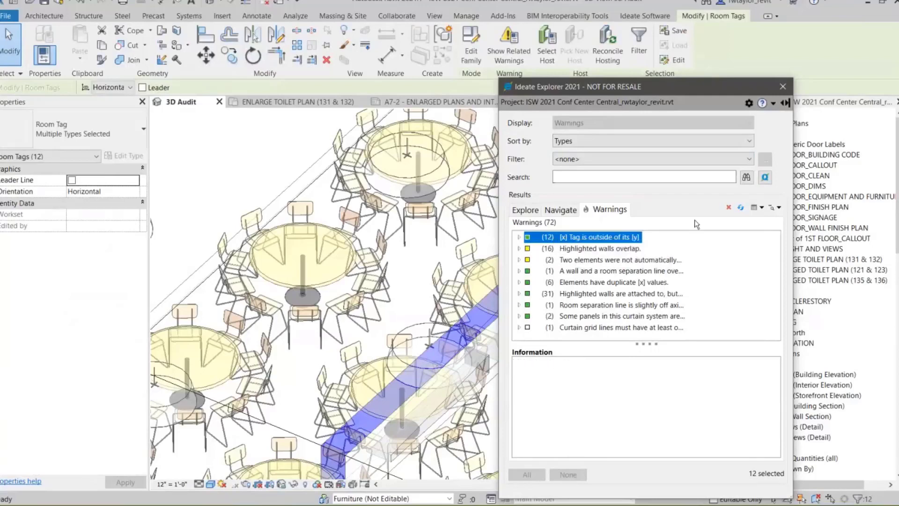
left_click(741, 208)
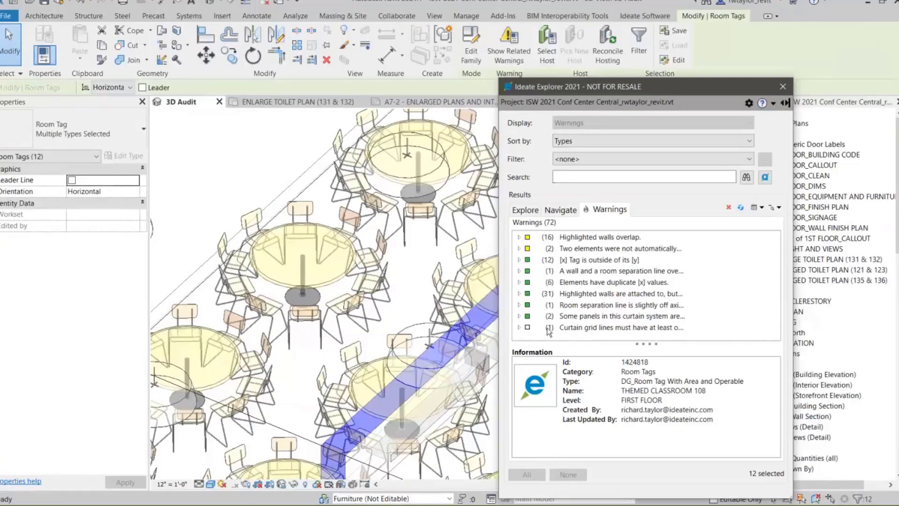
Step: Switch to the 2019 IdeateApps Sample - Structure project and list its warnings in Ideate Explorer
key("alt+Tab")
key("alt+Tab")
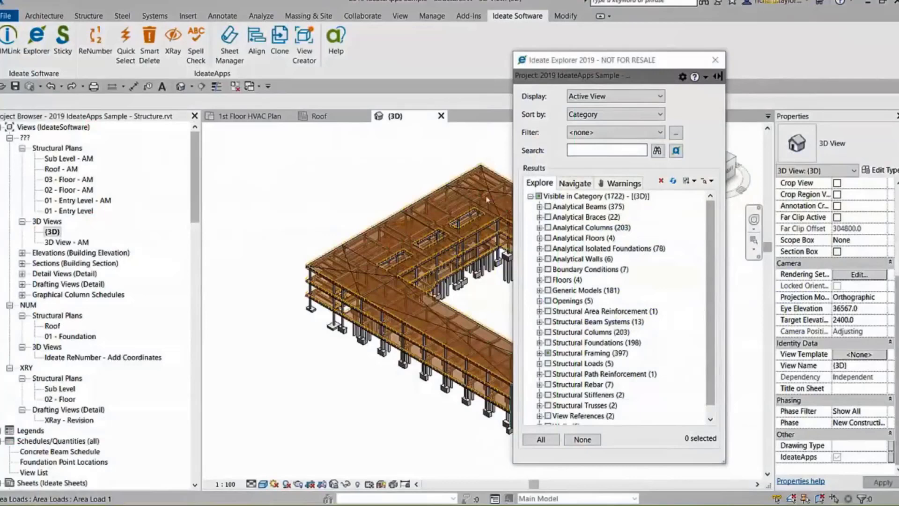
left_click(615, 183)
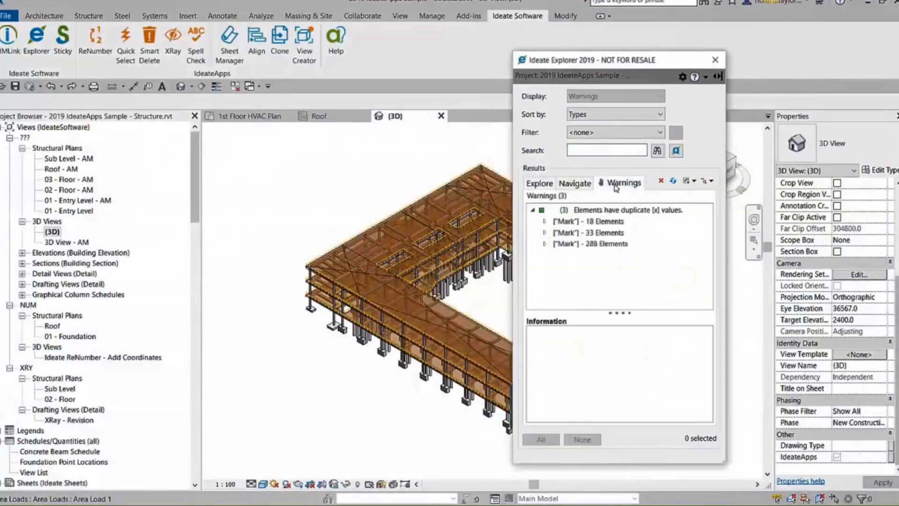
Step: Clear the Mark value of all 400 x 800mm beam instances in the 288-element duplicate Mark warning and refresh the warnings
left_click(544, 244)
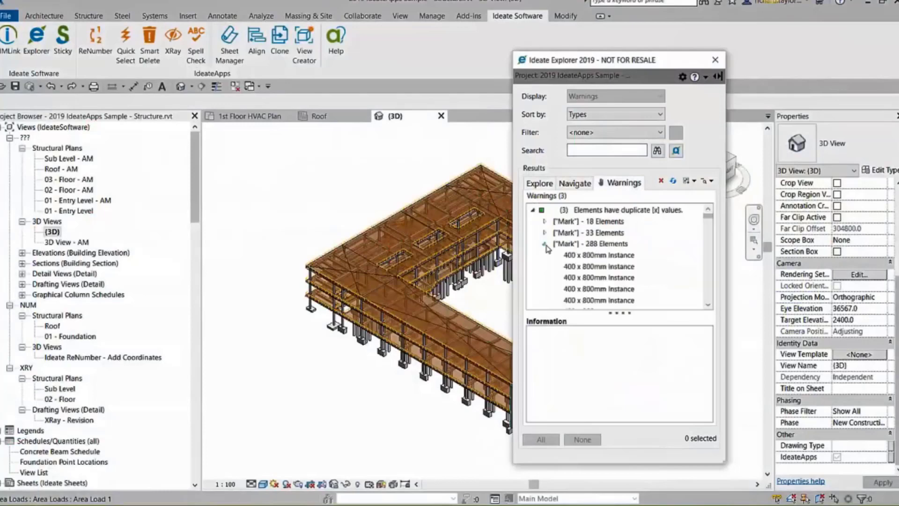
left_click(577, 255)
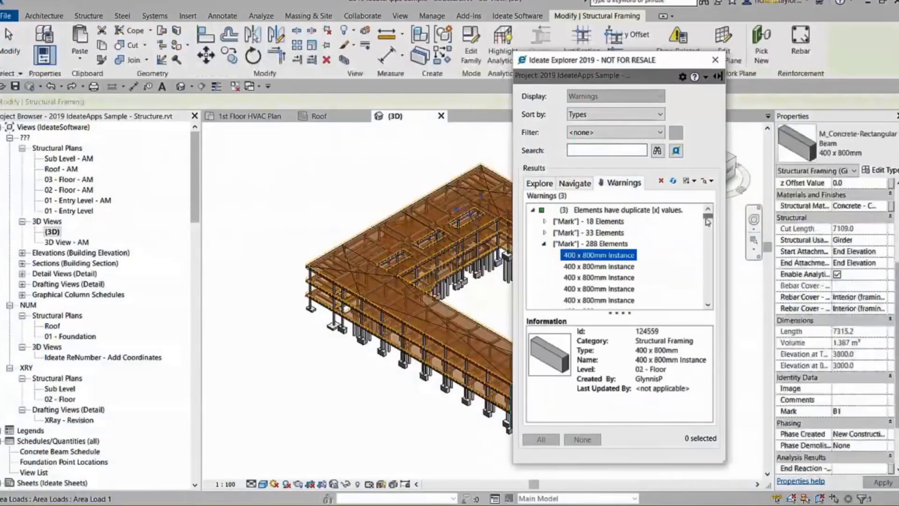
left_click_drag(708, 222, 707, 307)
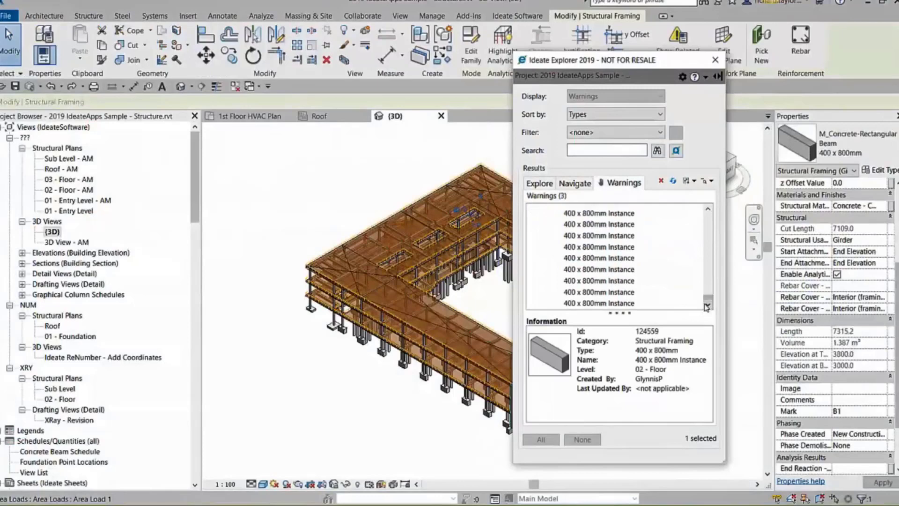
left_click(623, 304, "shift")
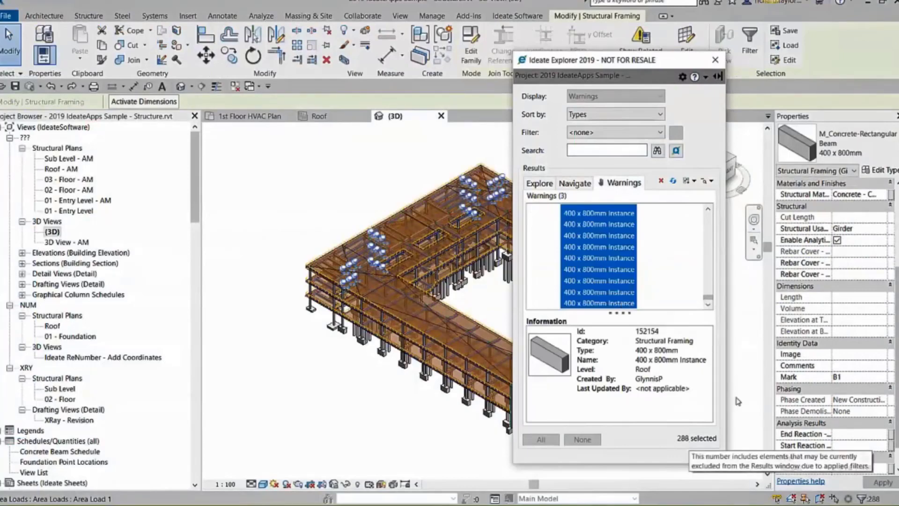
left_click(849, 377)
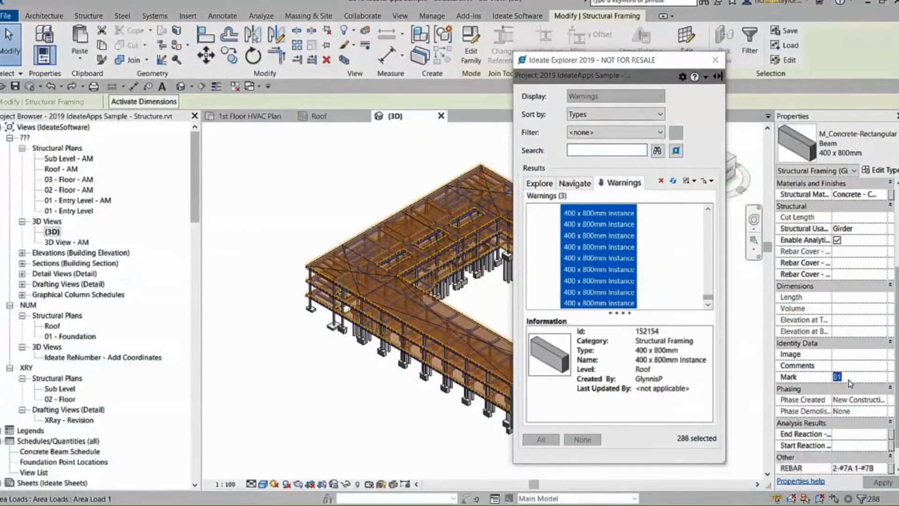
key("Delete")
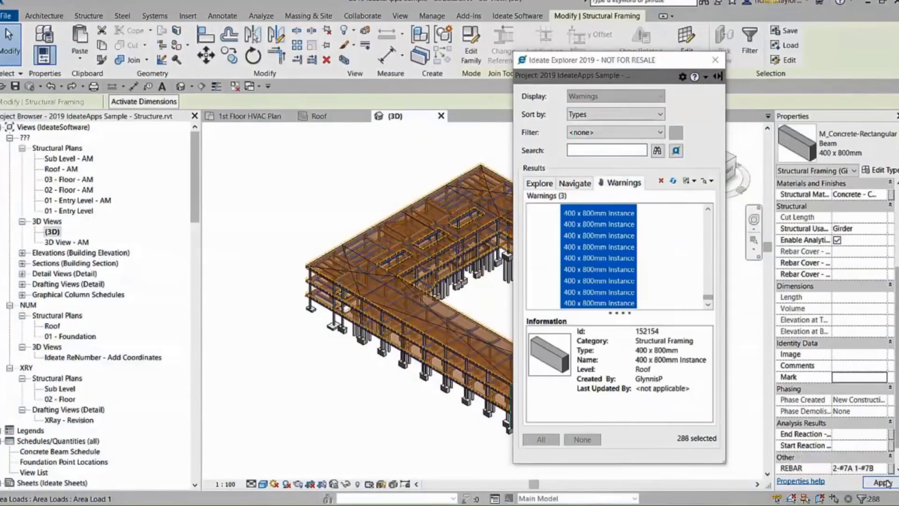
left_click(882, 483)
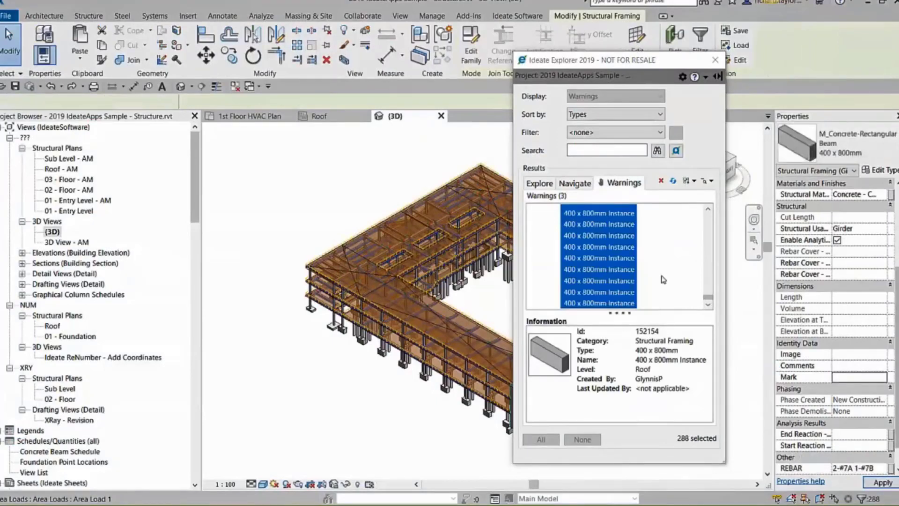
left_click(673, 183)
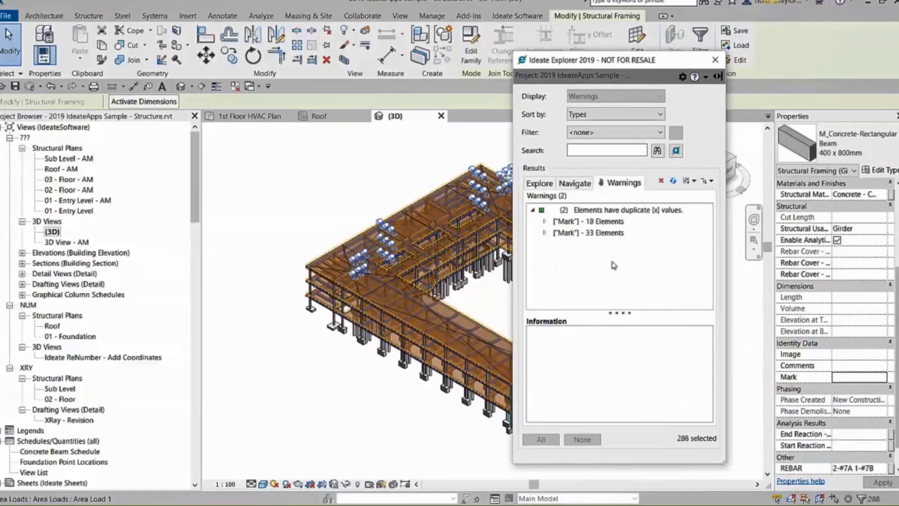
Step: Change the Mark of the second 600 x 900 beam in the 33-element duplicate warning to B3-1 and apply it
left_click(545, 233)
left_click(584, 243)
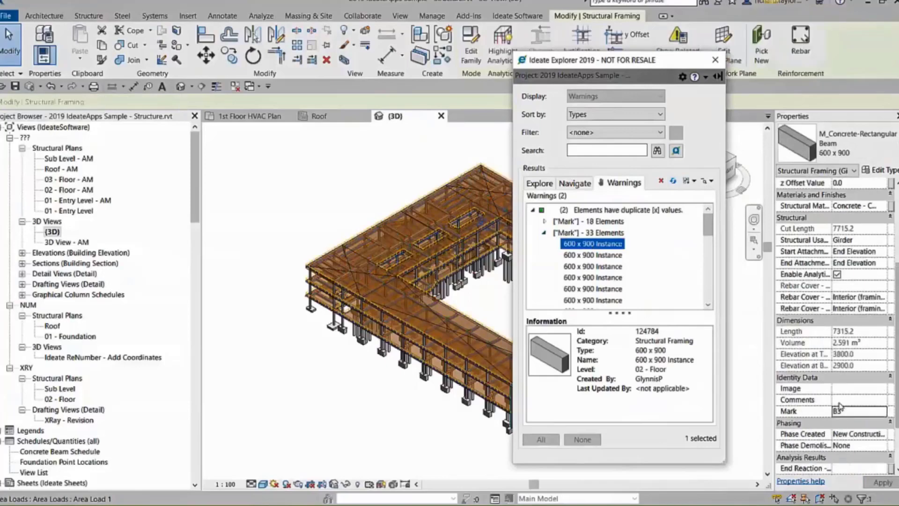
left_click(596, 257)
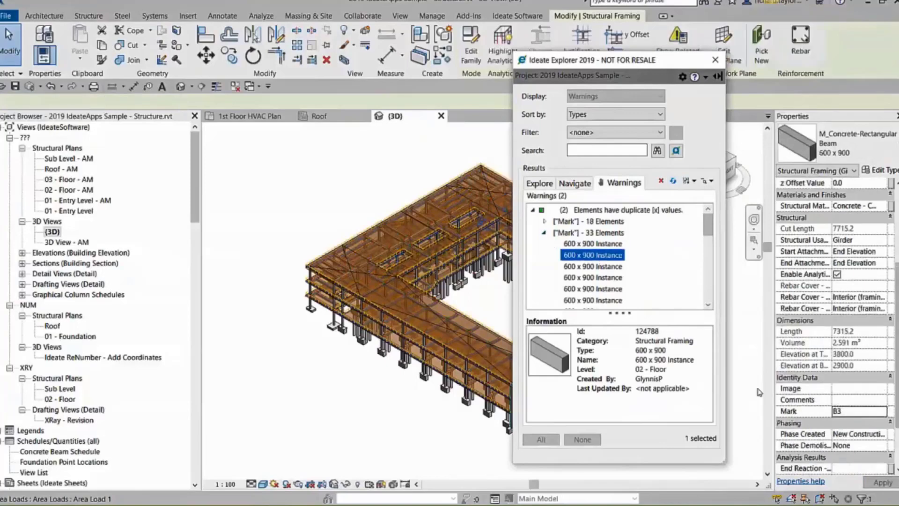
left_click(848, 412)
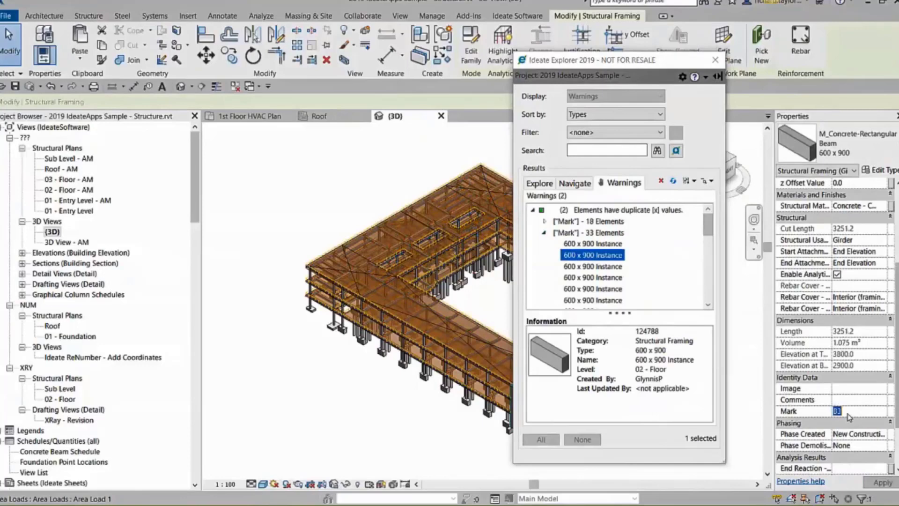
left_click(848, 413)
type("-1")
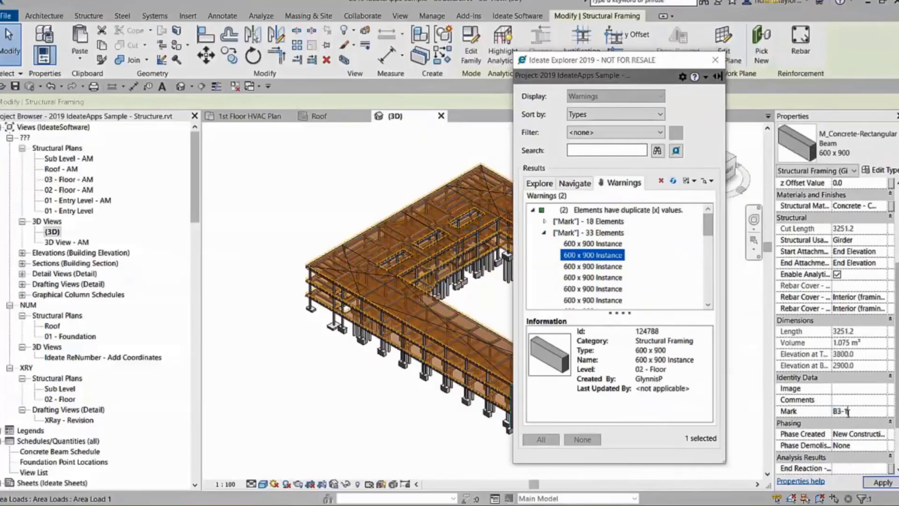
left_click(874, 484)
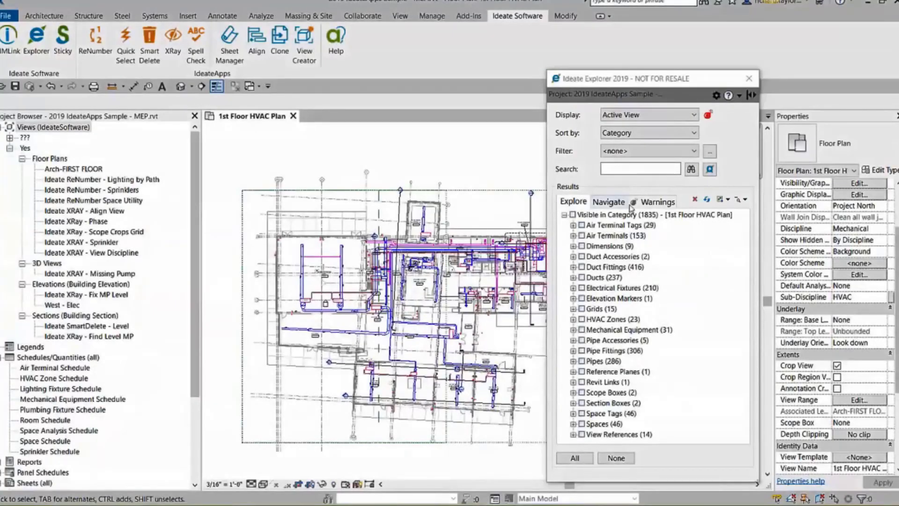
Step: List the MEP model's warnings, expand the No Loss Defined group, and select its 45 Degree Instance duct fitting
left_click(646, 202)
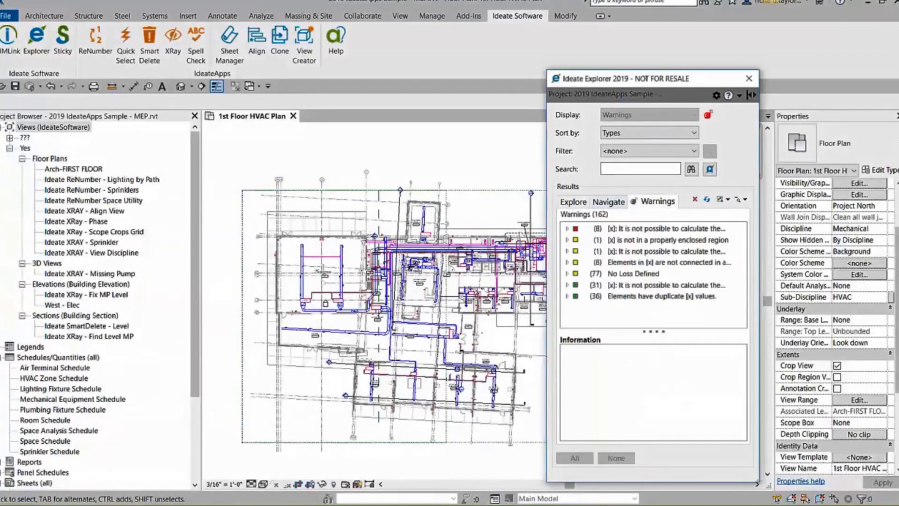
left_click(567, 274)
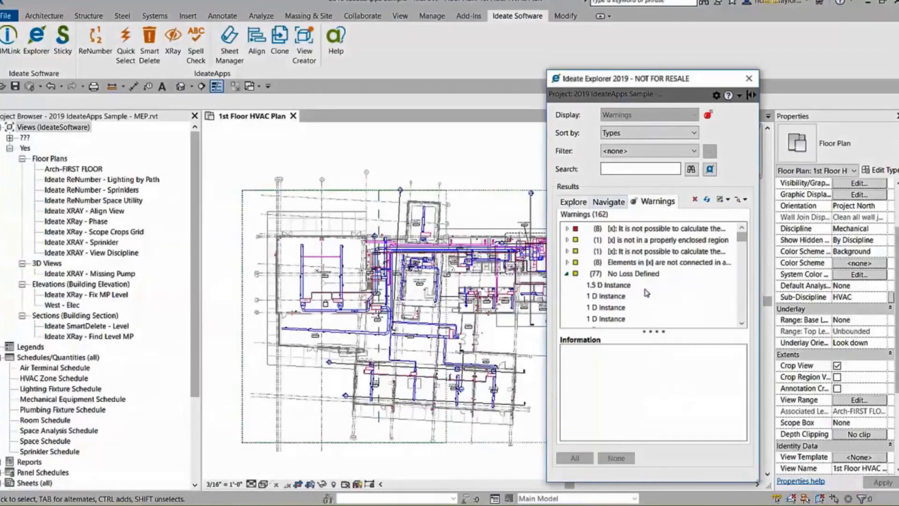
left_click(742, 323)
left_click(741, 323)
left_click(741, 323)
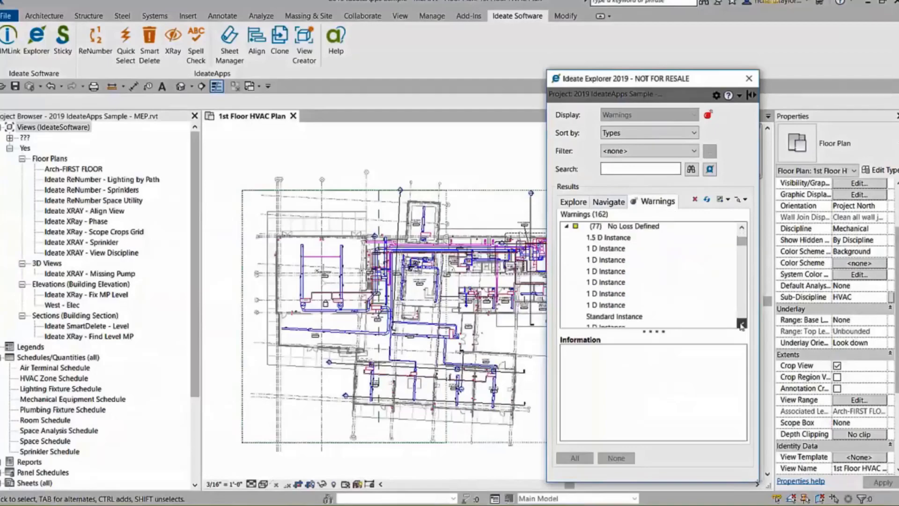
left_click(741, 323)
left_click(741, 323)
left_click(741, 323)
left_click(741, 323)
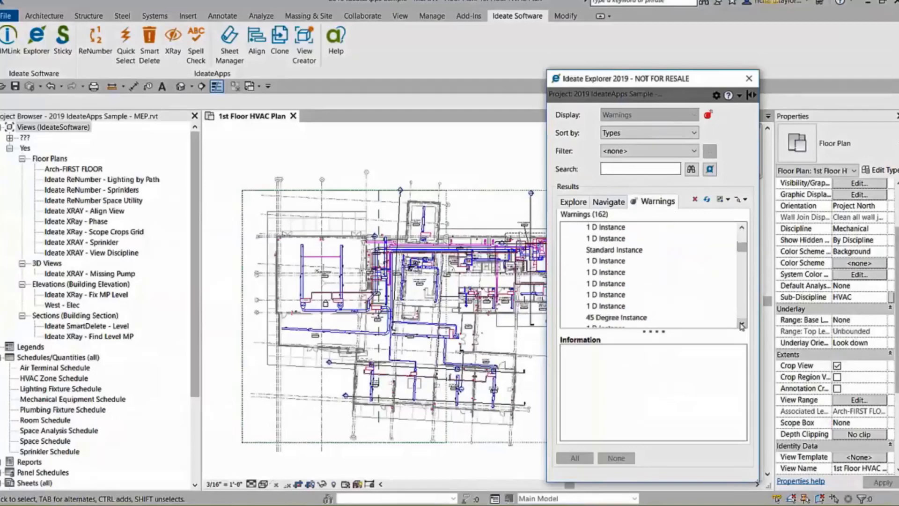
left_click(741, 323)
left_click(630, 302)
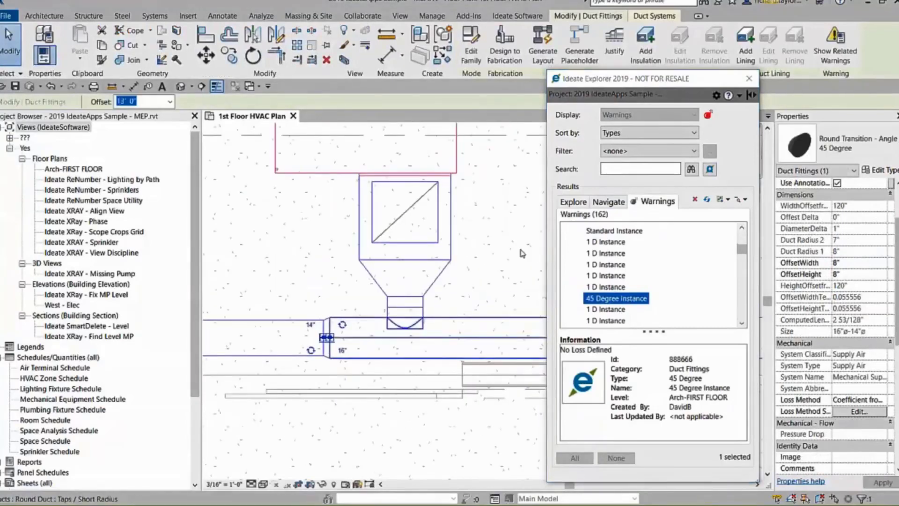
Step: Isolate the selected 45 Degree duct fitting in a 3D section box view and frame it up close
left_click(343, 60)
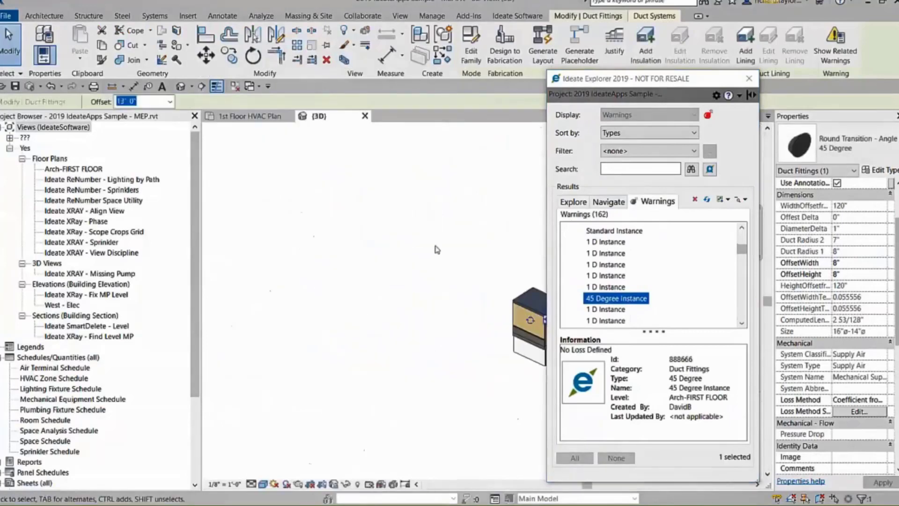
middle_click_drag(404, 247, 300, 242)
middle_click_drag(504, 379, 269, 361)
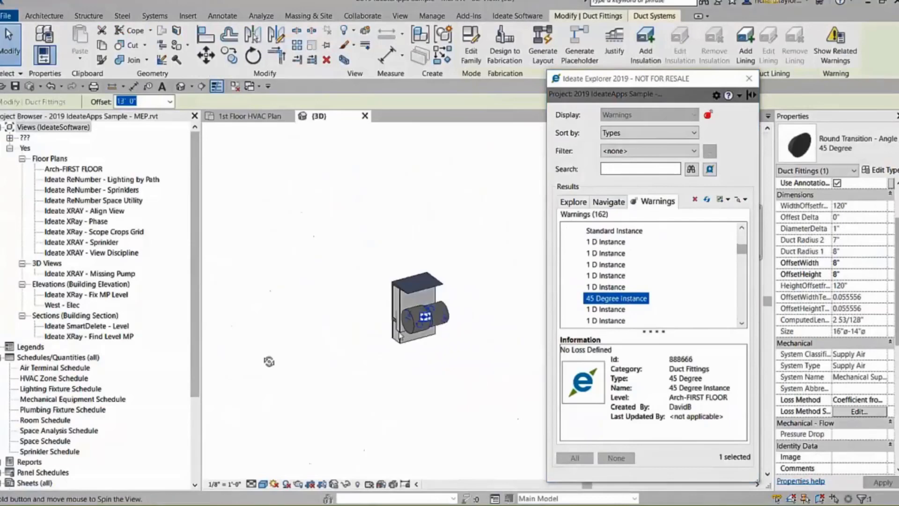
scroll(419, 323, "up", 3)
scroll(418, 323, "up", 5)
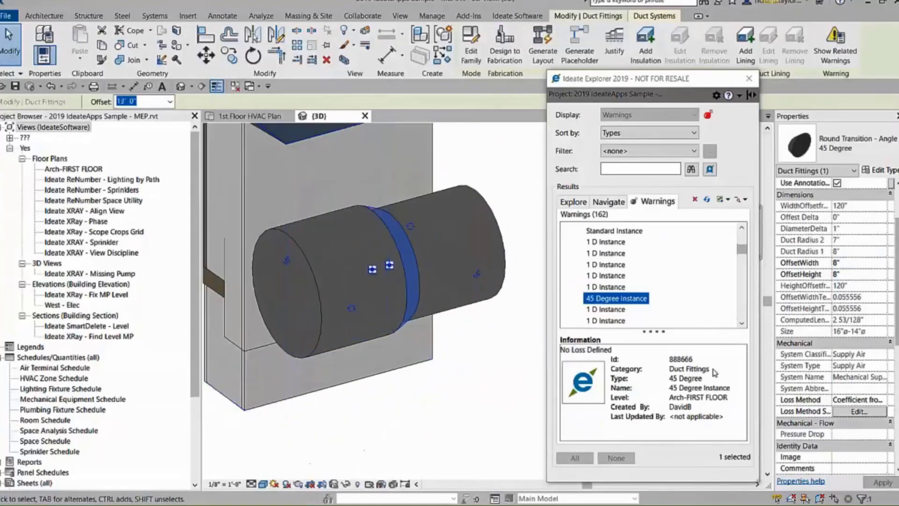
Step: Inspect the fitting's loss method options and the ASHRAE Table Settings, and close the settings without changes
left_click(868, 400)
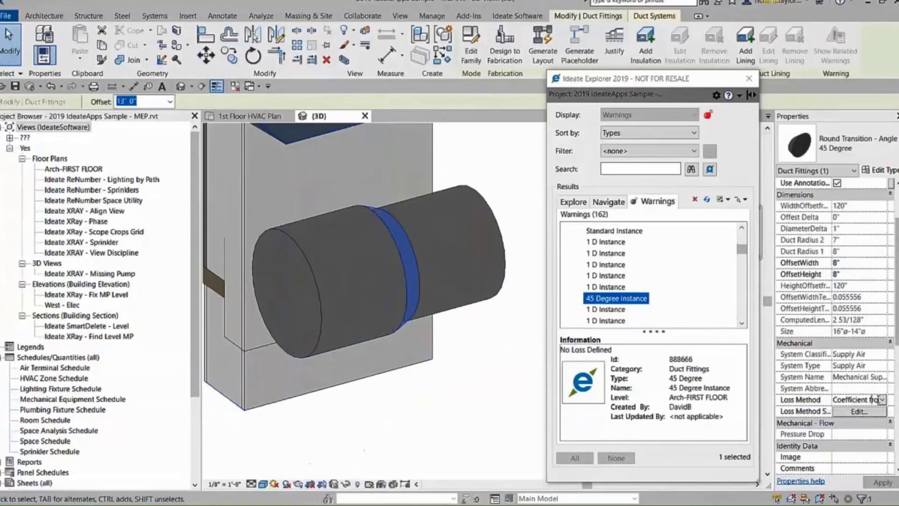
left_click(881, 400)
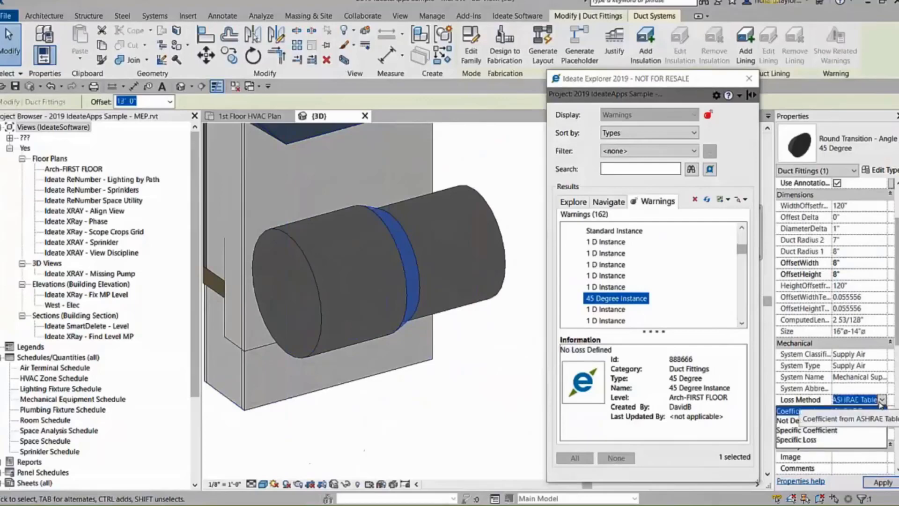
left_click(866, 412)
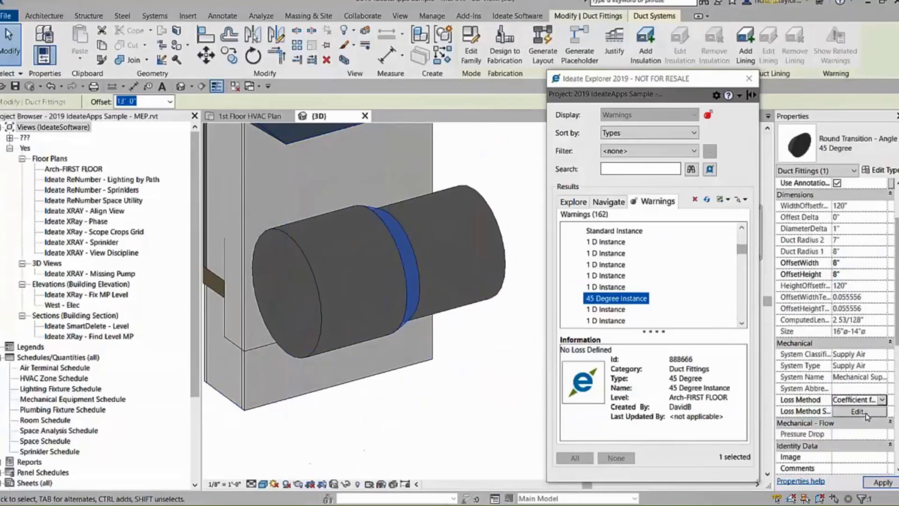
left_click(866, 412)
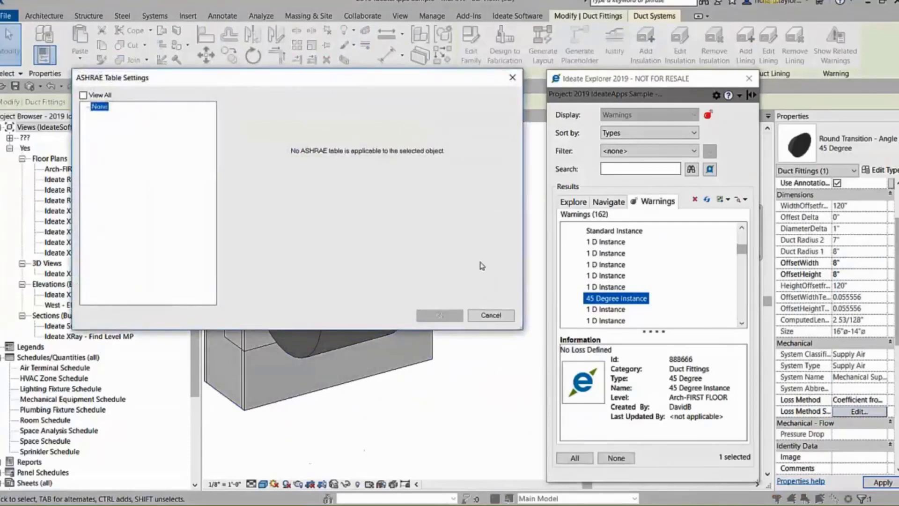
left_click(491, 315)
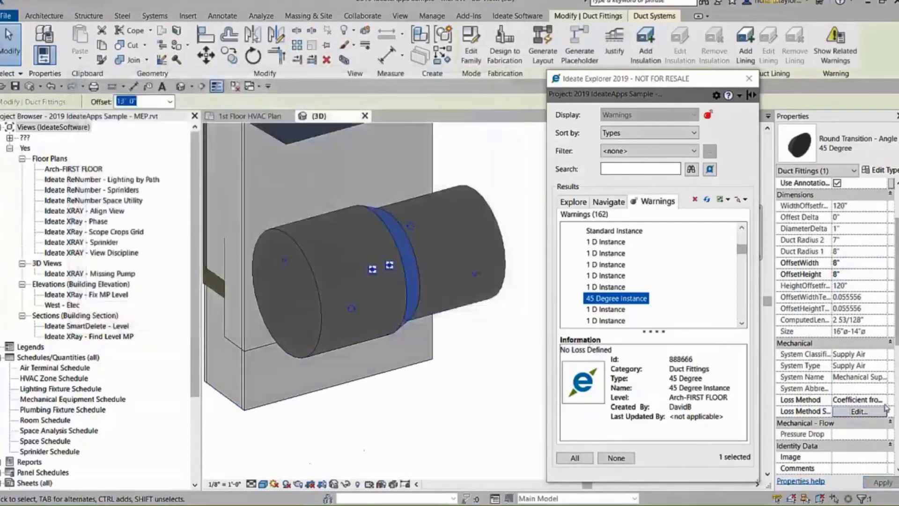
Step: Set the duct fitting's Loss Method to Specific Coefficient with a value of .45 and refresh the warnings
left_click(882, 400)
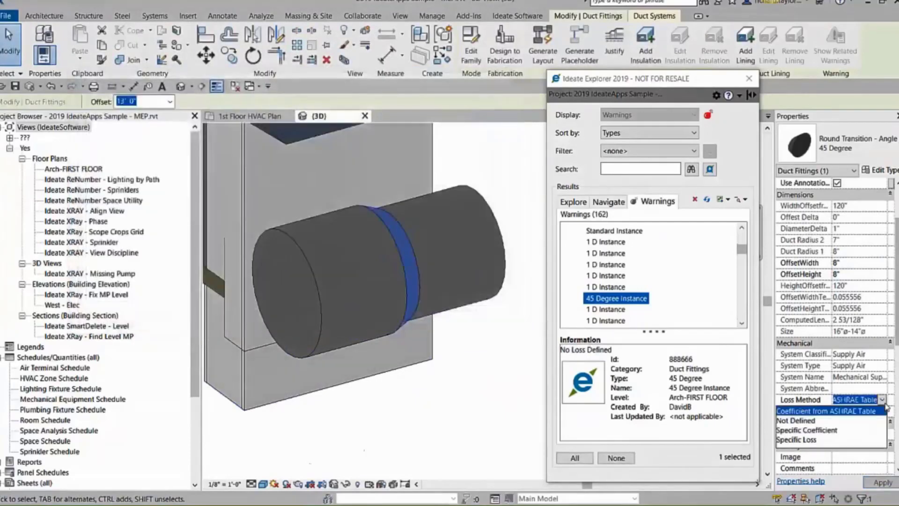
left_click(841, 431)
left_click(857, 412)
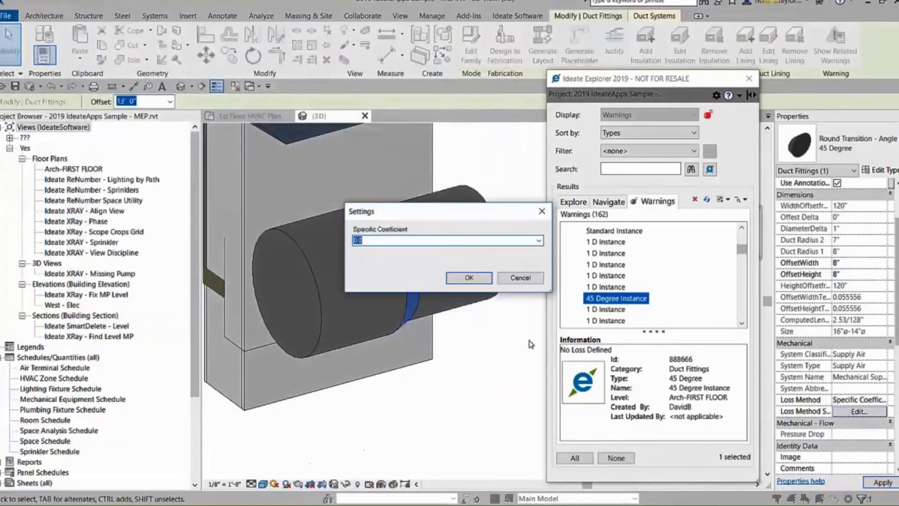
key("BackSpace")
type(".45")
left_click(470, 277)
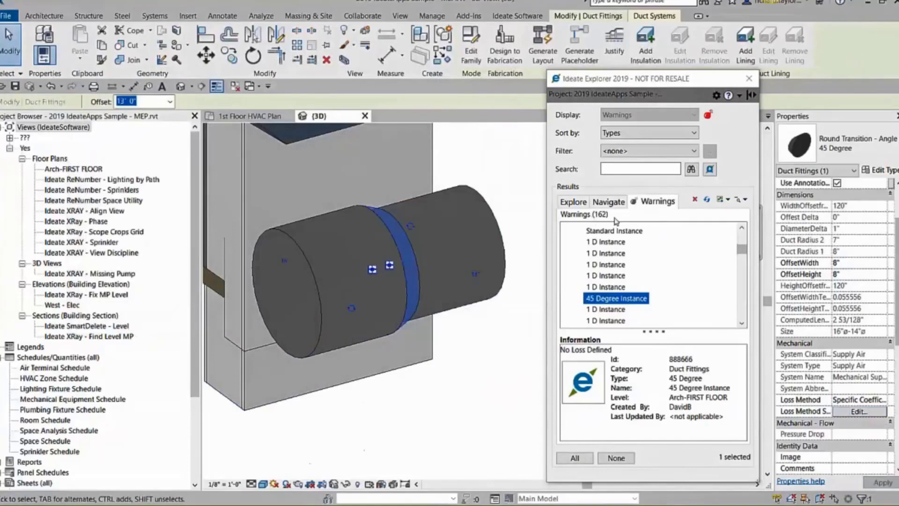
left_click(709, 201)
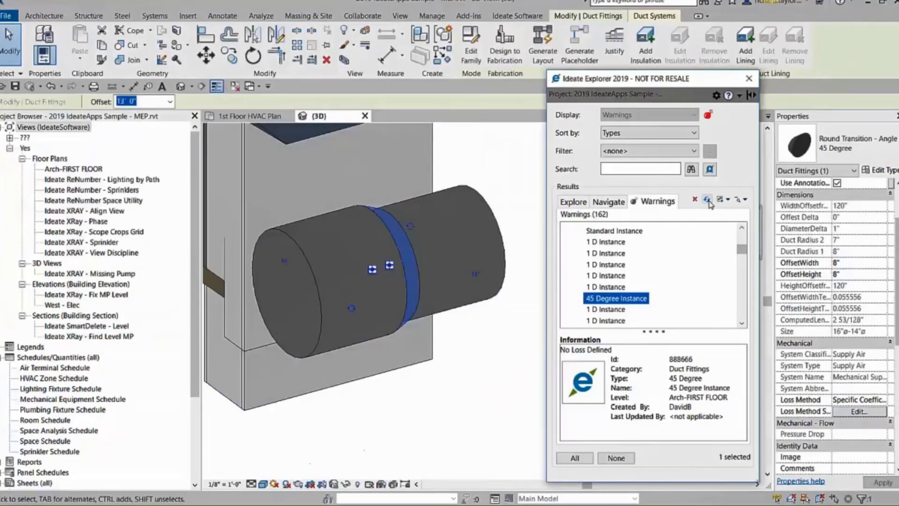